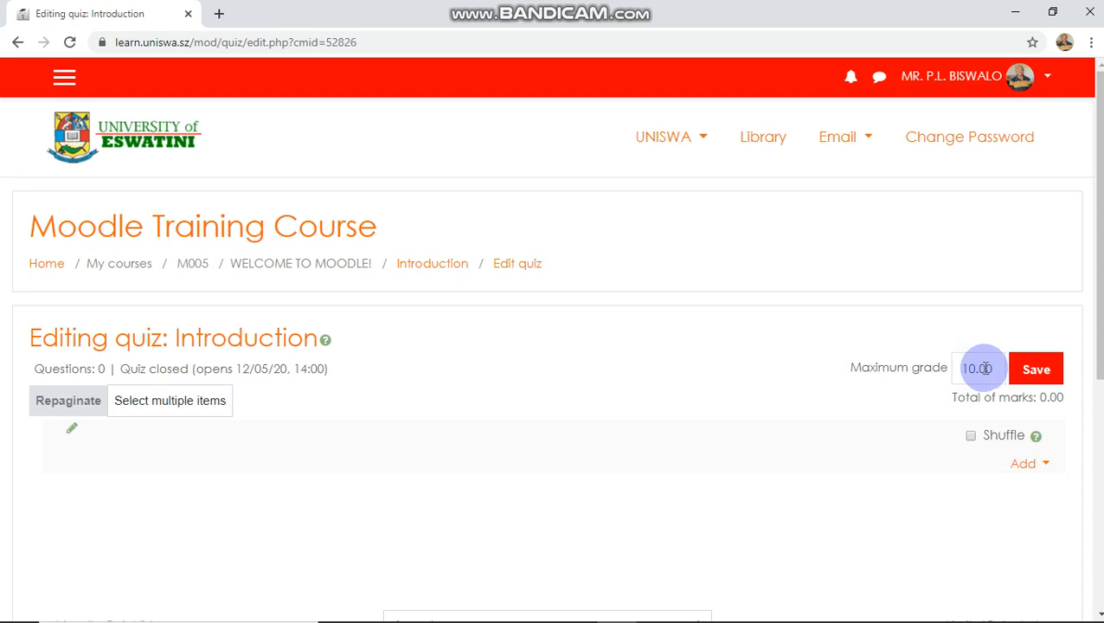
- Save the quiz's maximum grade and turn on question shuffling for the page
{"action": "left_click", "coordinate": [1051, 372]}
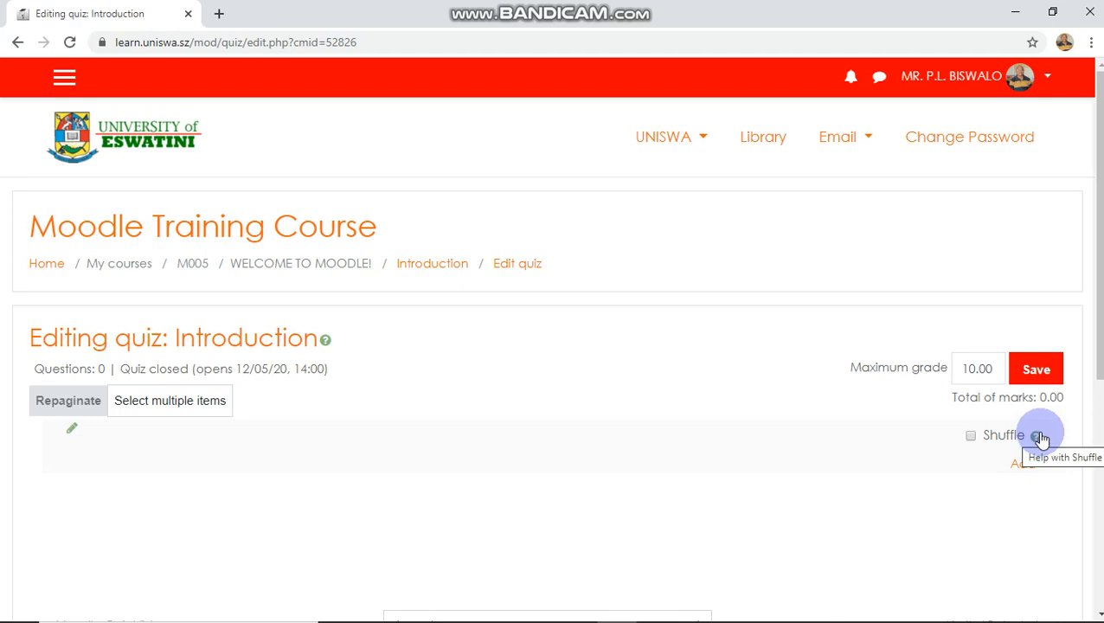
{"action": "left_click", "coordinate": [970, 436]}
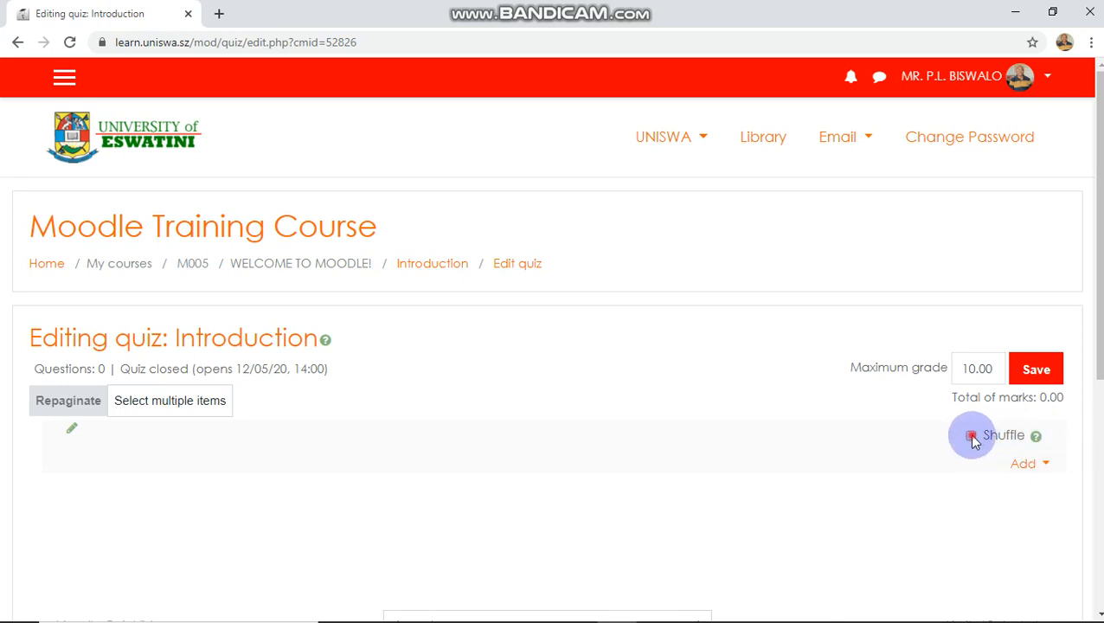
- Add a new question of type Essay to the quiz
{"action": "left_click", "coordinate": [1044, 464]}
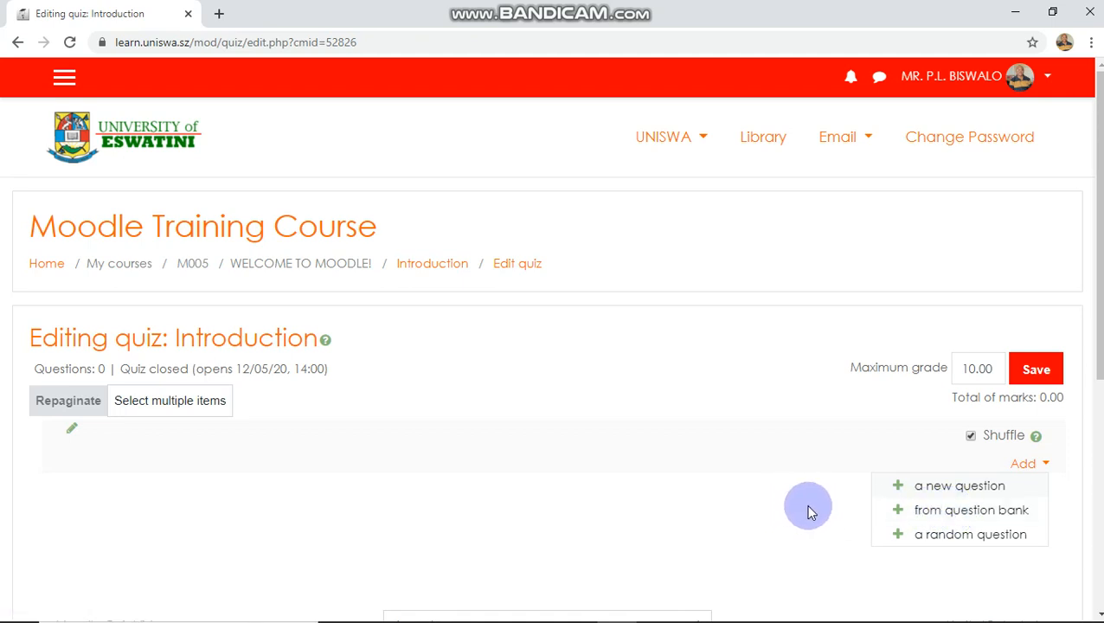
{"action": "left_click", "coordinate": [958, 487]}
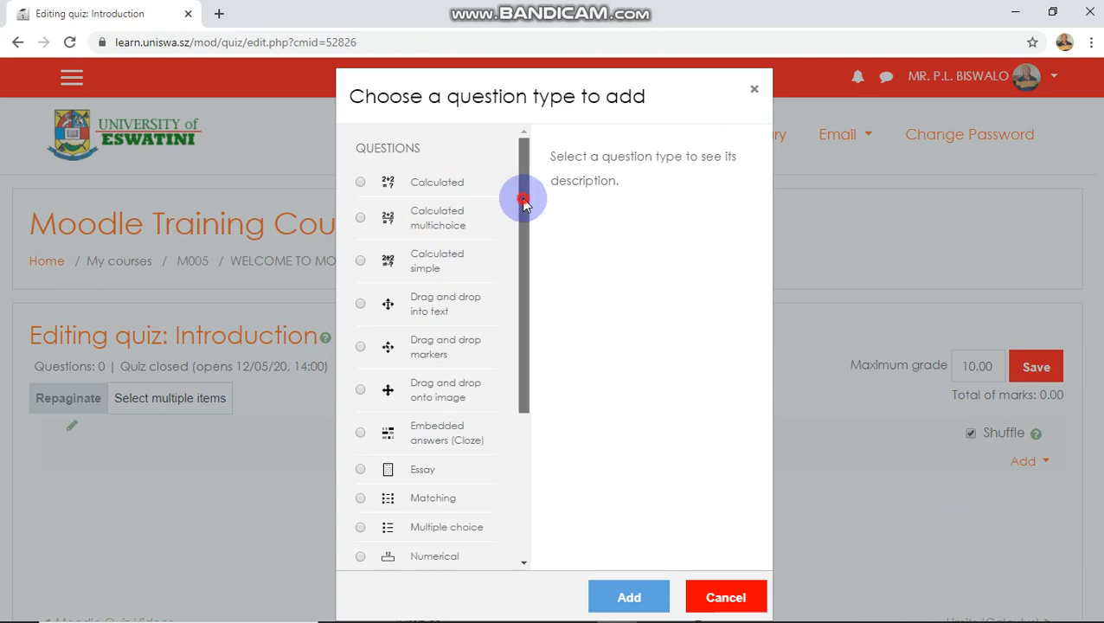
{"action": "left_click_drag", "start_coordinate": [523, 197], "coordinate": [534, 392]}
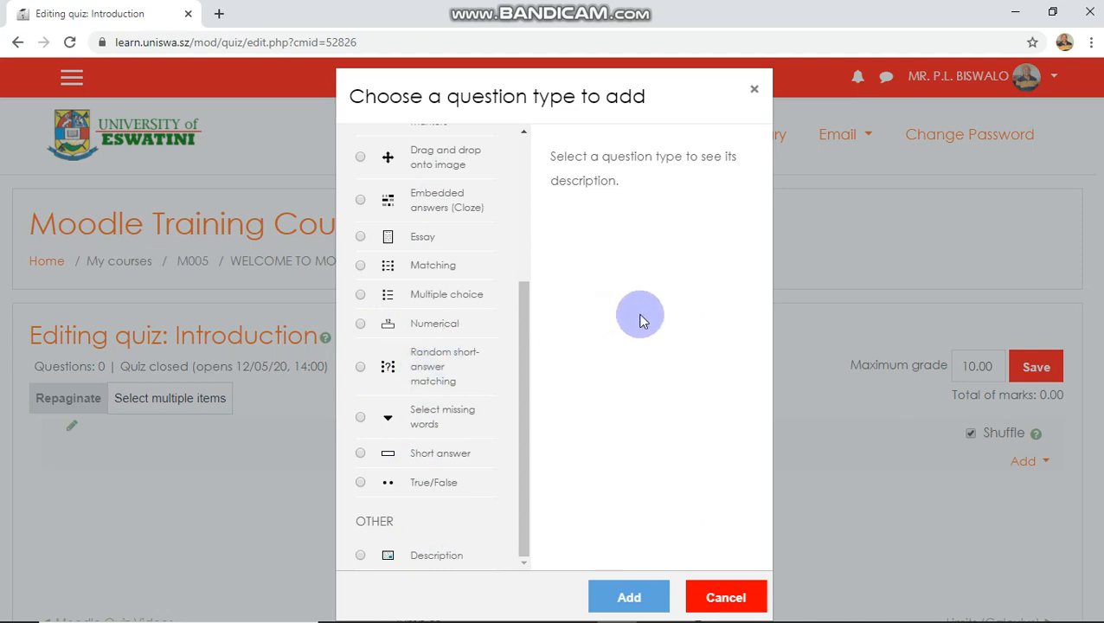
{"action": "left_click", "coordinate": [360, 239]}
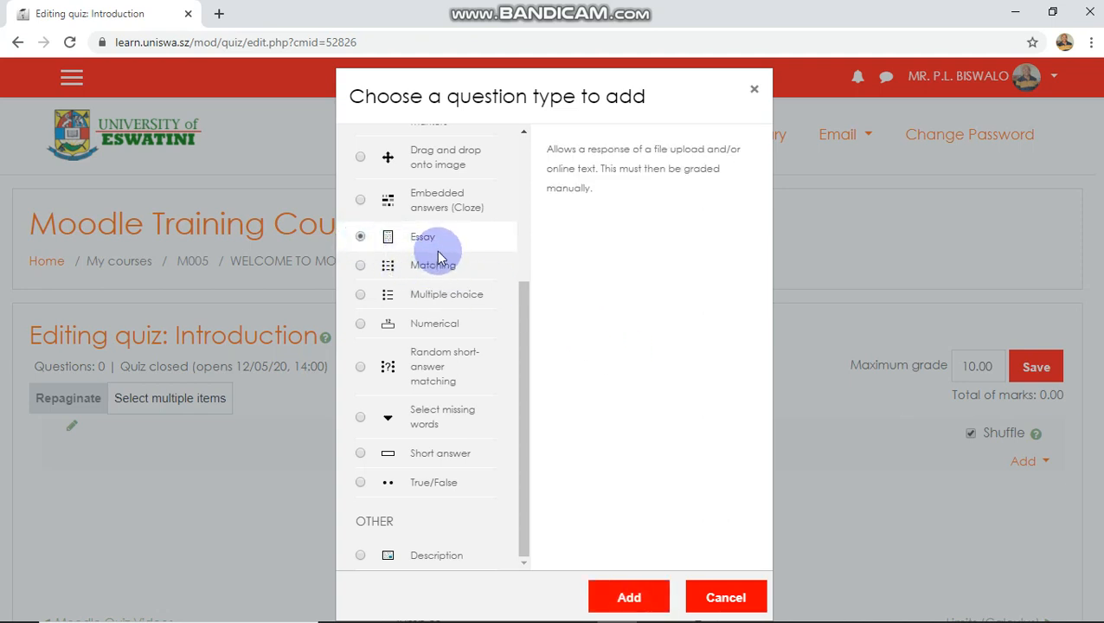
{"action": "left_click", "coordinate": [625, 597]}
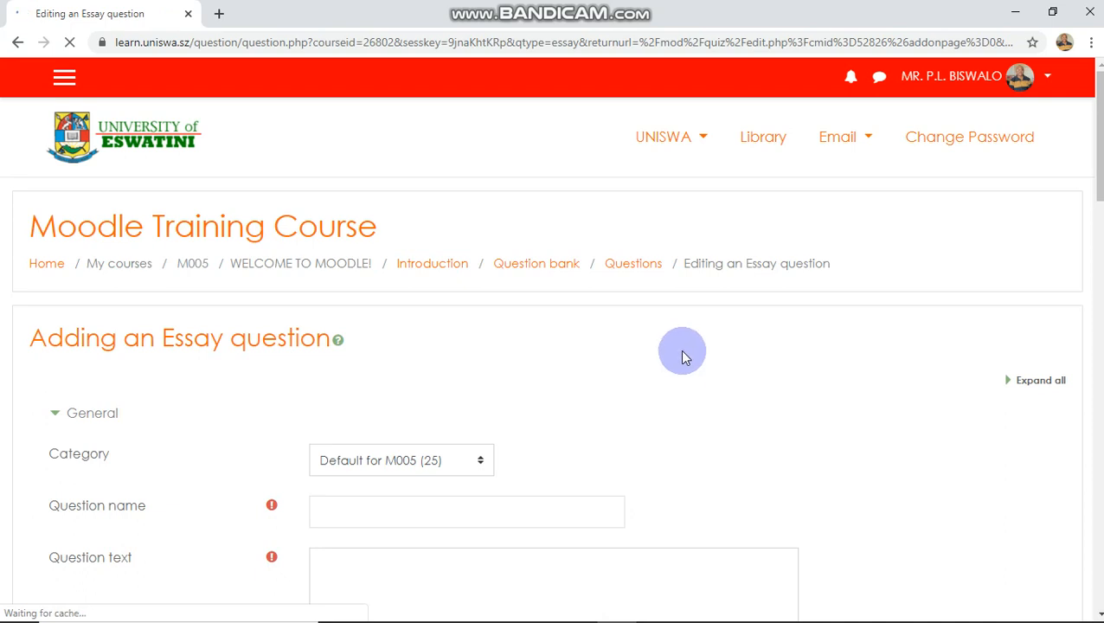
- Name the essay question Sea Animals and enter the text "Describe the different types of sea animals."
{"action": "scroll", "coordinate": [683, 355], "scroll_direction": "down", "scroll_amount": 1}
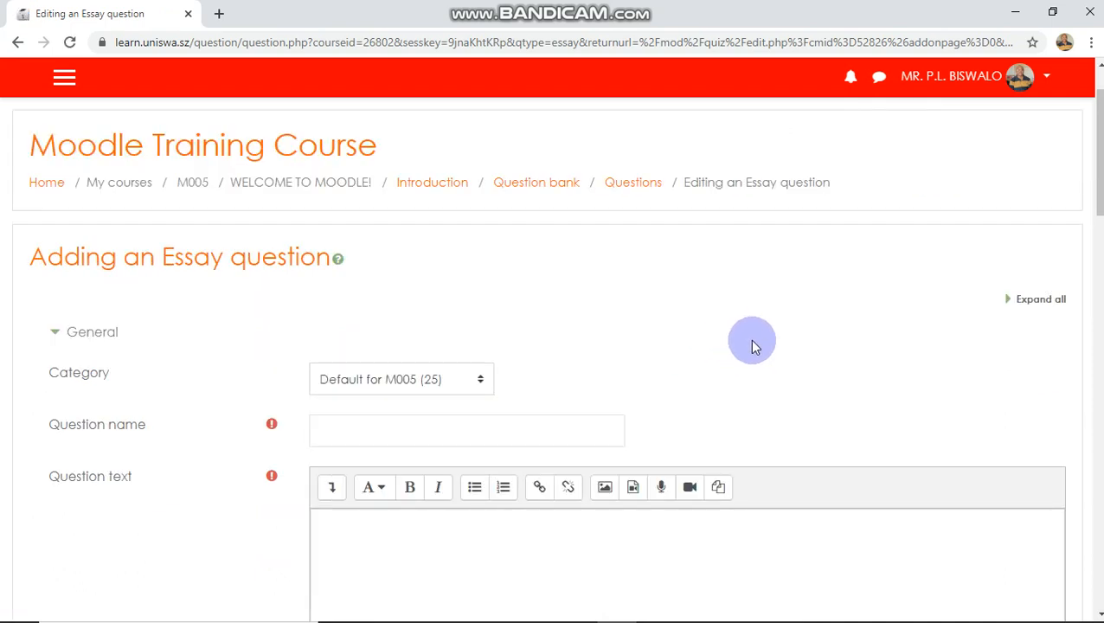
{"action": "scroll", "coordinate": [751, 344], "scroll_direction": "down", "scroll_amount": 2}
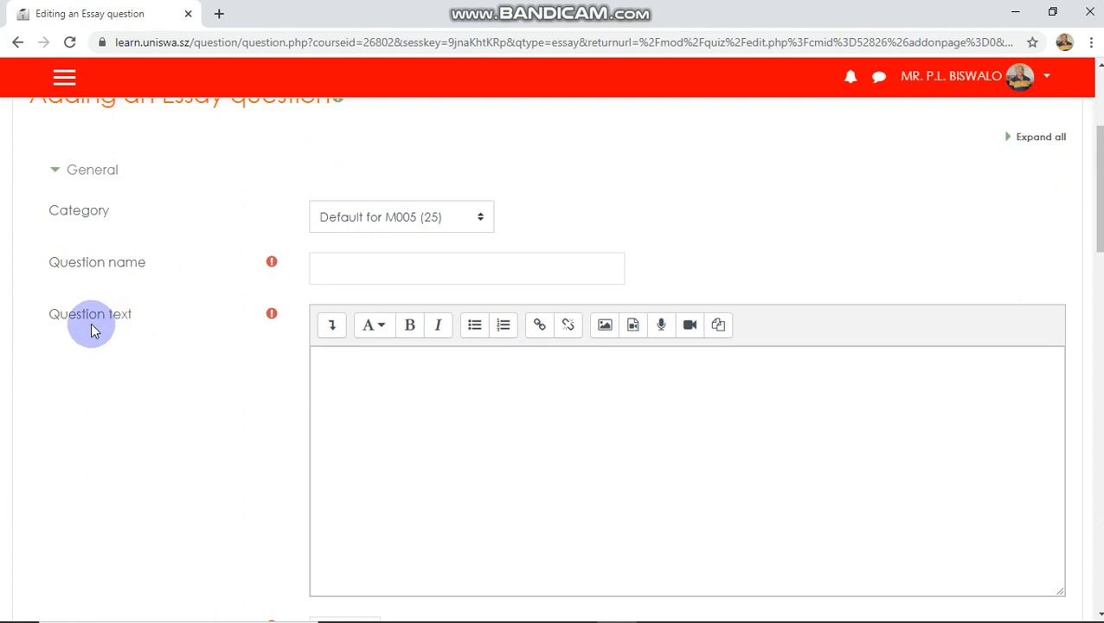
{"action": "left_click", "coordinate": [376, 273]}
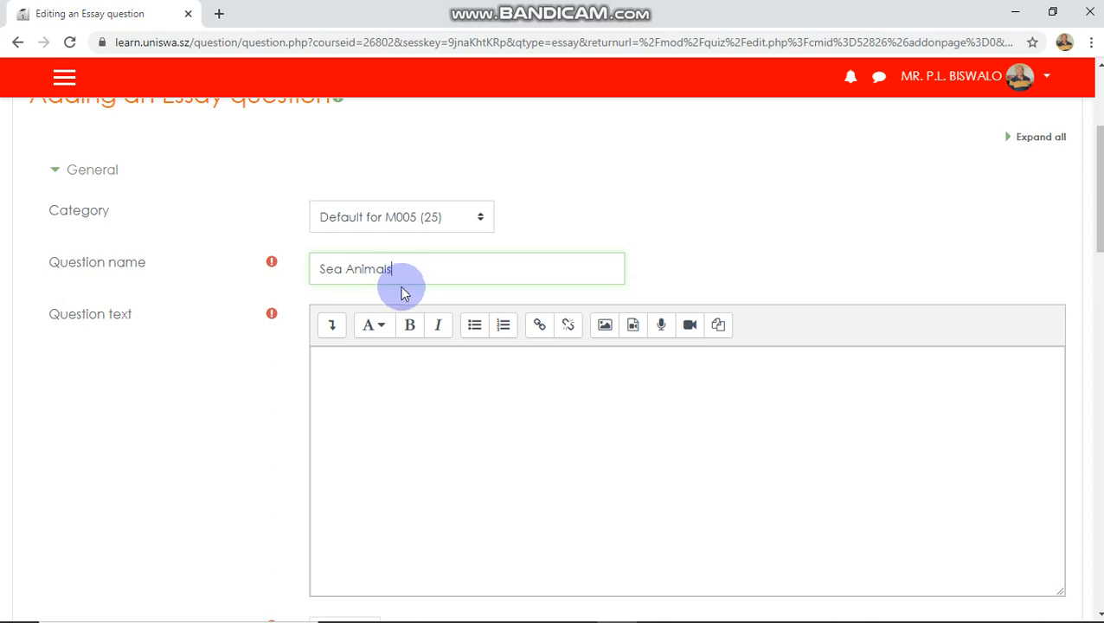
{"action": "left_click", "coordinate": [362, 364]}
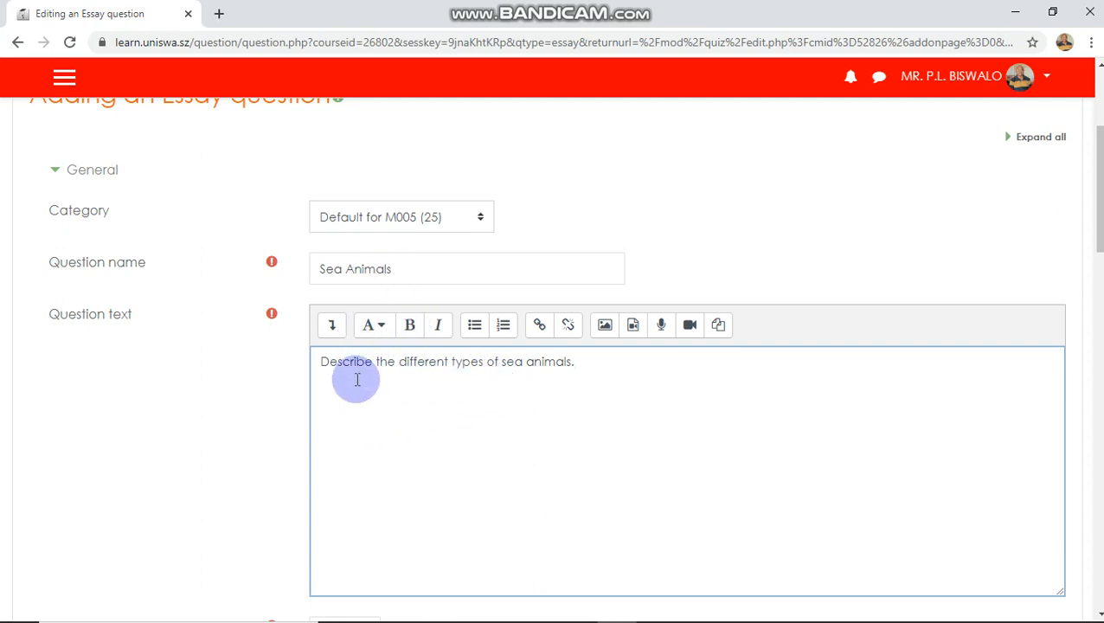
- Set the essay question's default mark to 5
{"action": "scroll", "coordinate": [355, 378], "scroll_direction": "down", "scroll_amount": 4}
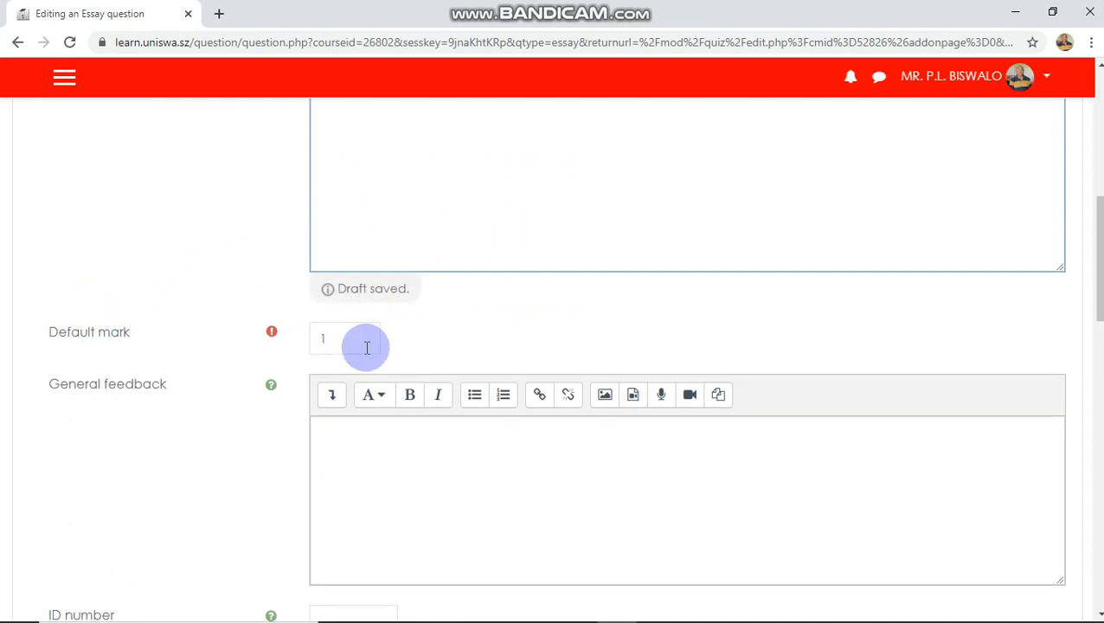
{"action": "left_click", "coordinate": [369, 344]}
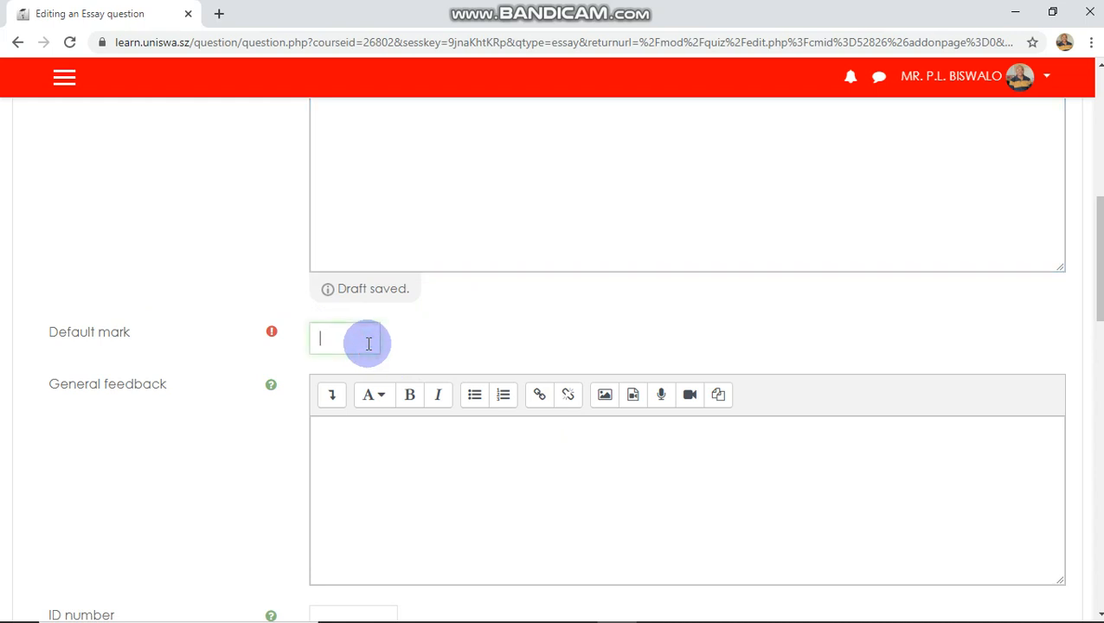
{"action": "type", "text": "5"}
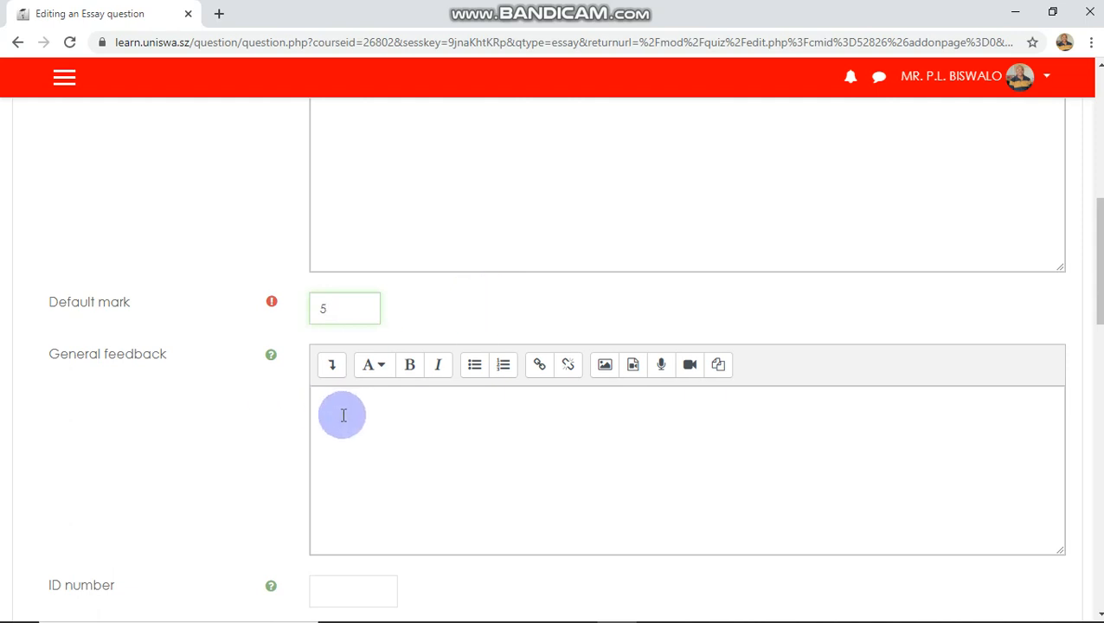
- Review the response options, response template and grader information settings of the essay question
{"action": "scroll", "coordinate": [349, 415], "scroll_direction": "down", "scroll_amount": 1}
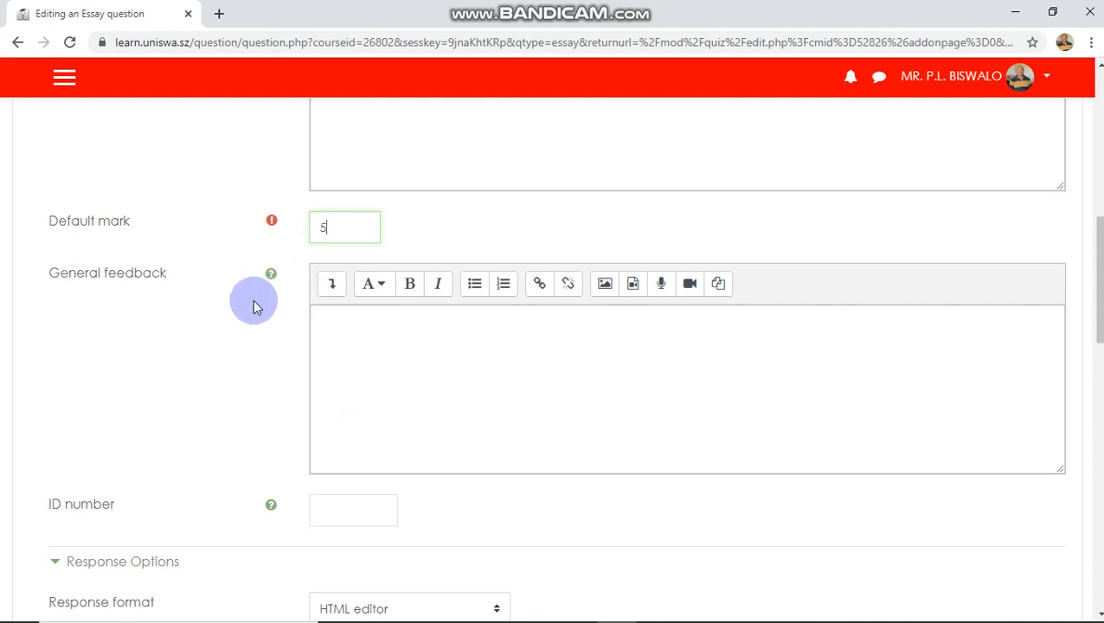
{"action": "scroll", "coordinate": [190, 341], "scroll_direction": "down", "scroll_amount": 2}
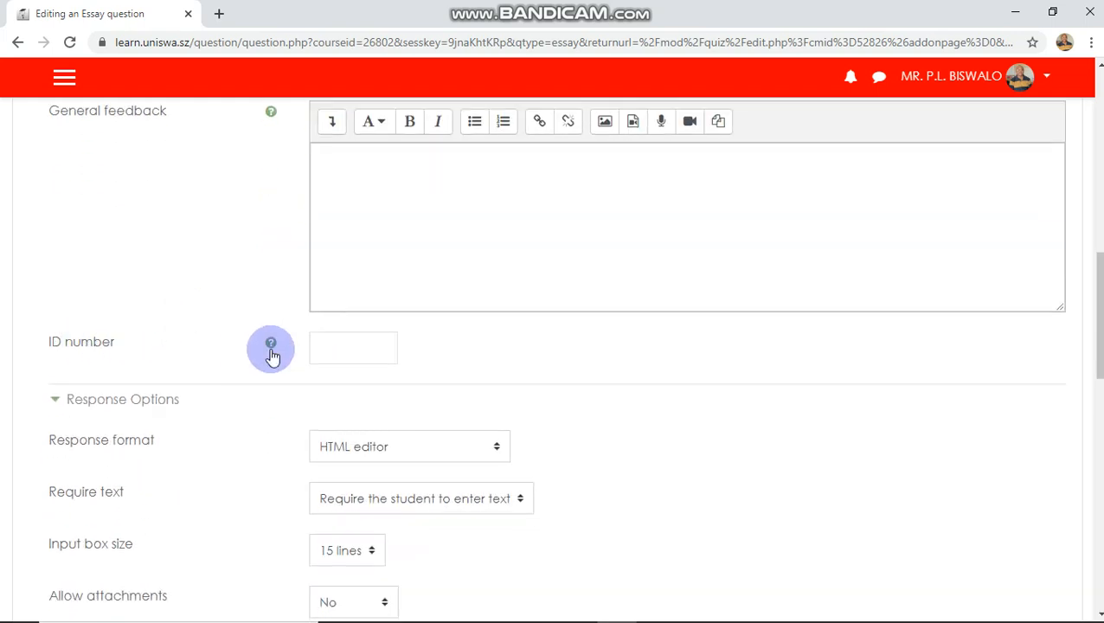
{"action": "scroll", "coordinate": [201, 410], "scroll_direction": "down", "scroll_amount": 2}
{"action": "scroll", "coordinate": [199, 404], "scroll_direction": "down", "scroll_amount": 1}
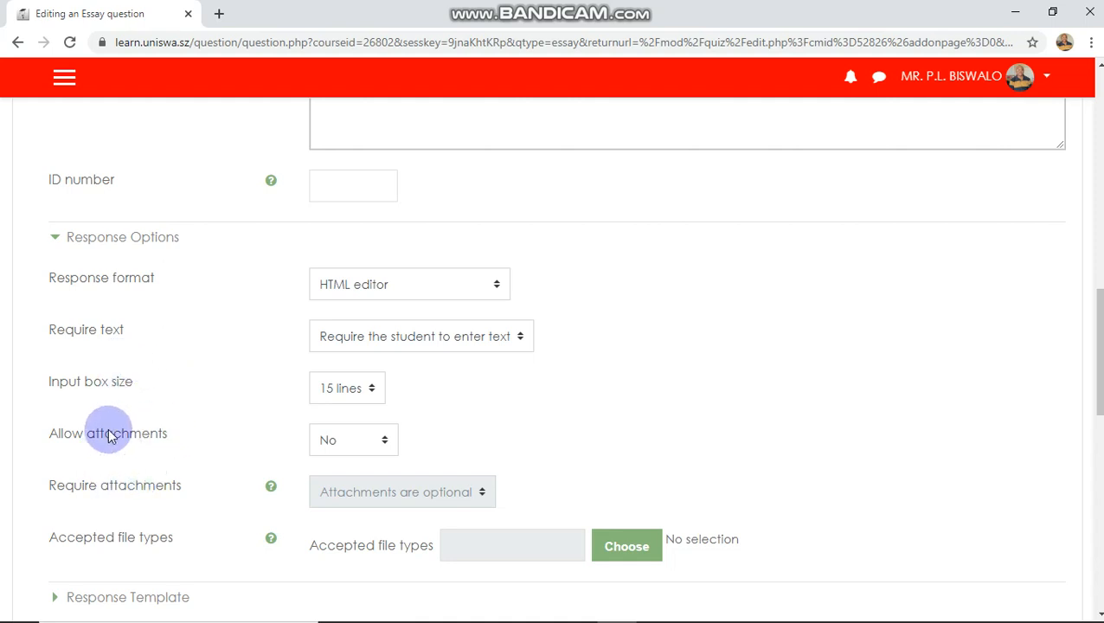
{"action": "scroll", "coordinate": [110, 437], "scroll_direction": "down", "scroll_amount": 2}
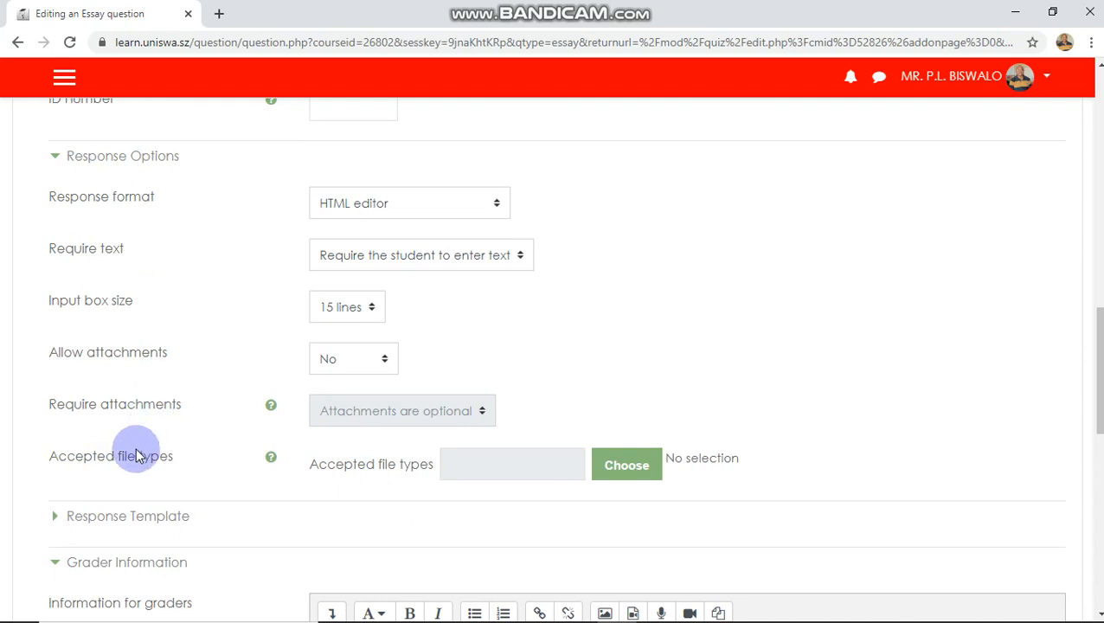
{"action": "scroll", "coordinate": [137, 456], "scroll_direction": "down", "scroll_amount": 1}
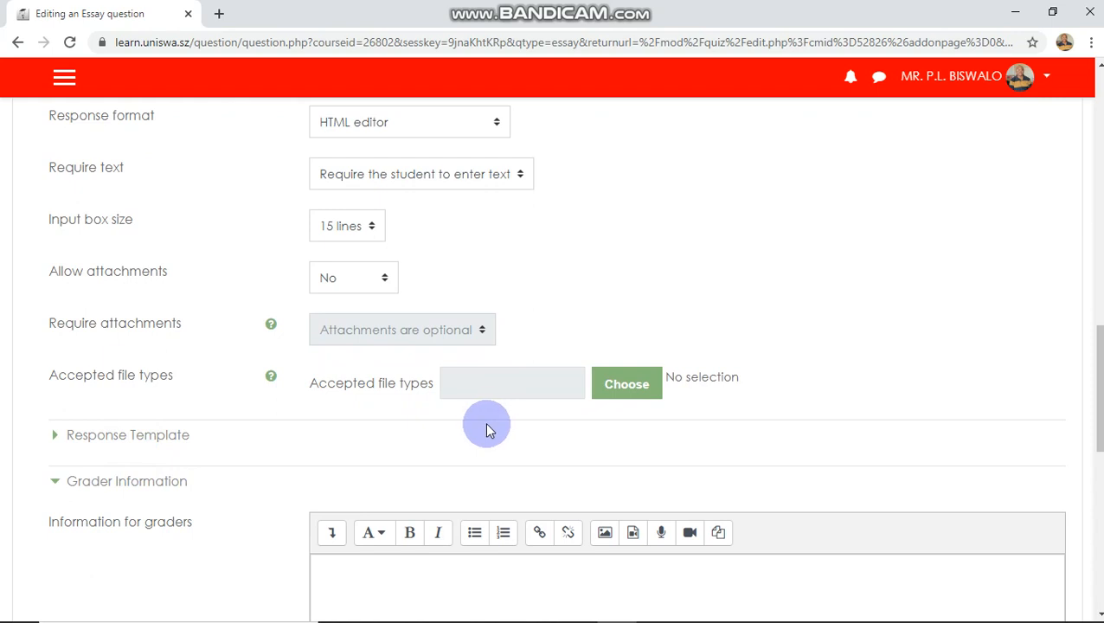
{"action": "scroll", "coordinate": [486, 430], "scroll_direction": "down", "scroll_amount": 1}
{"action": "scroll", "coordinate": [232, 409], "scroll_direction": "down", "scroll_amount": 1}
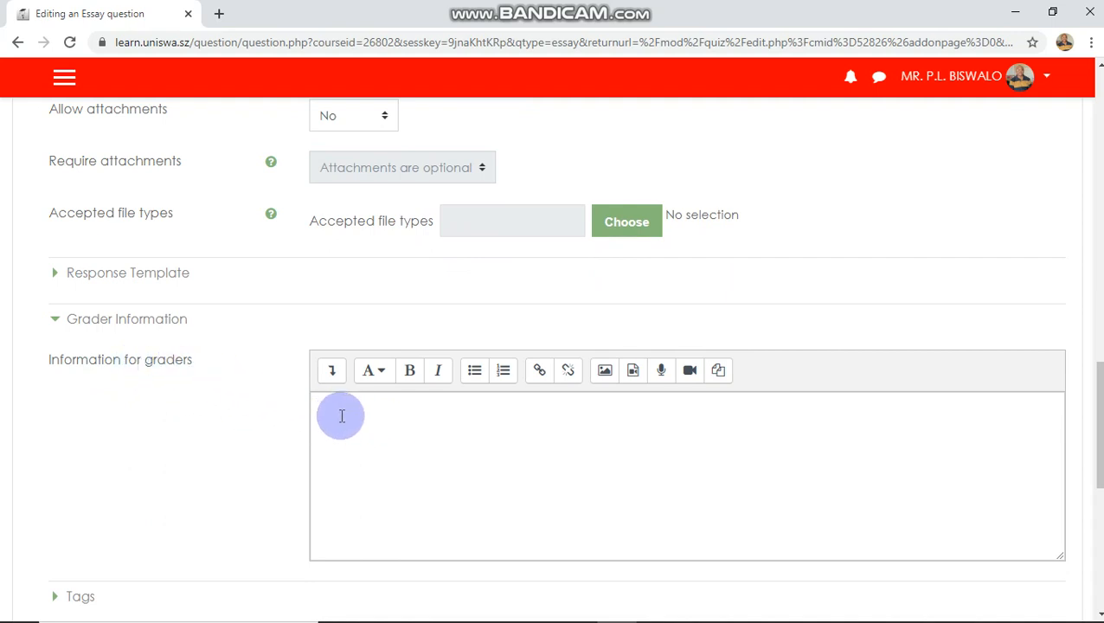
{"action": "scroll", "coordinate": [342, 416], "scroll_direction": "down", "scroll_amount": 1}
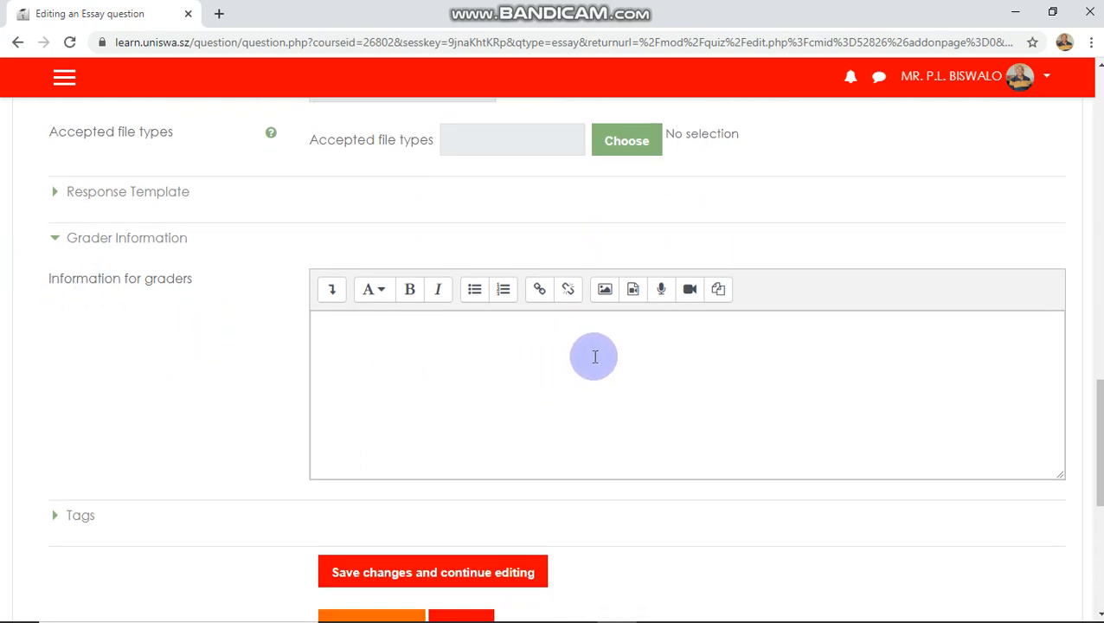
- Save the essay question and return to the quiz
{"action": "scroll", "coordinate": [594, 352], "scroll_direction": "down", "scroll_amount": 2}
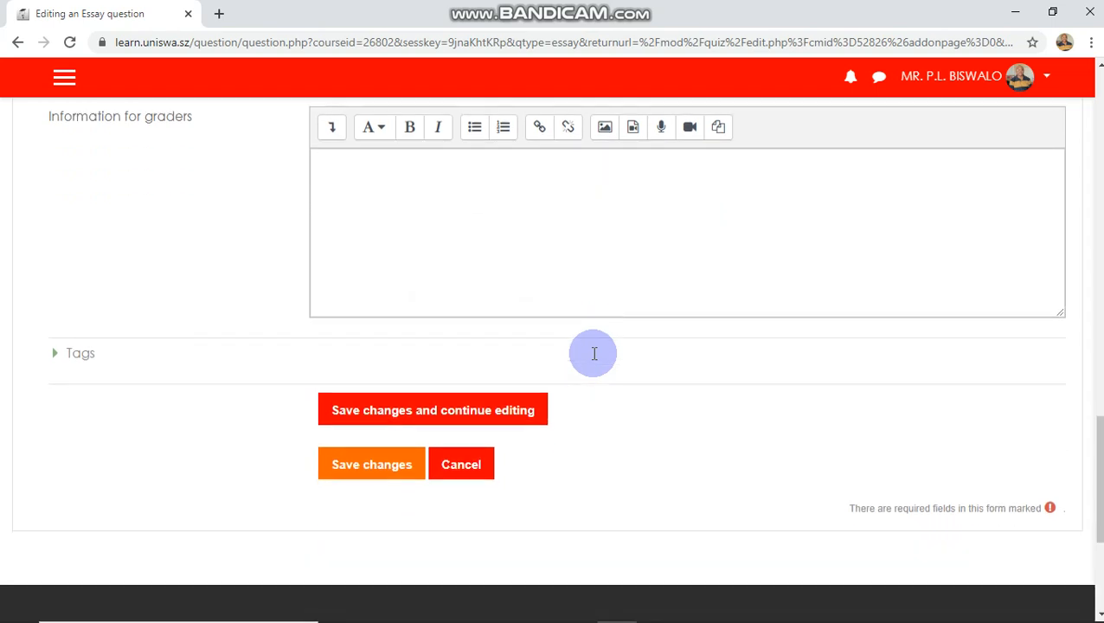
{"action": "left_click", "coordinate": [394, 471]}
{"action": "left_click", "coordinate": [363, 465]}
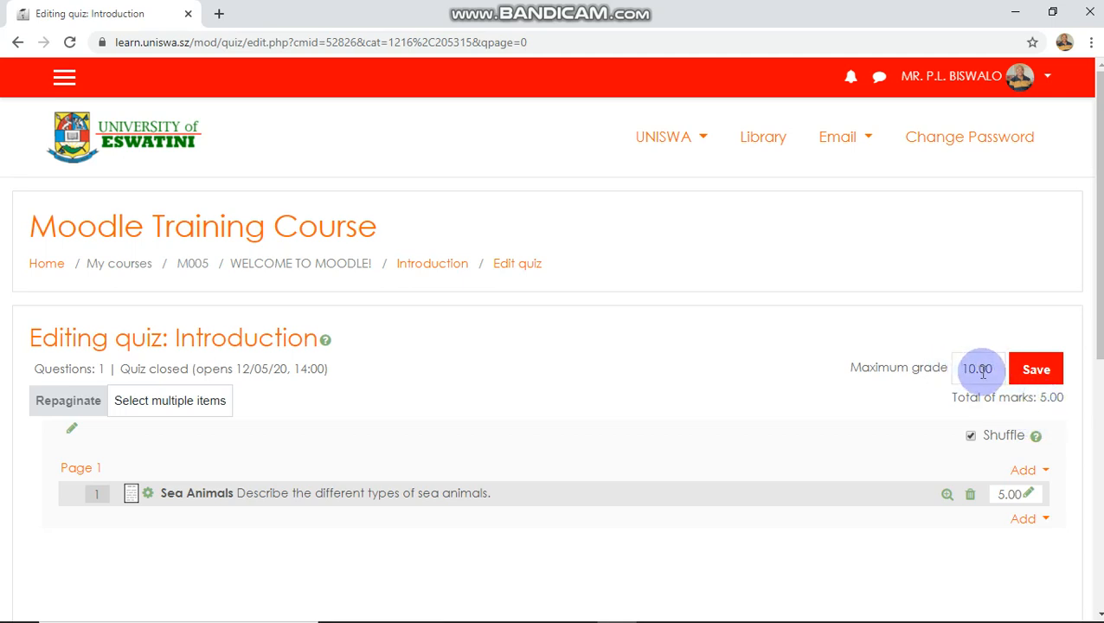
- Save the maximum grade and add a new True/False question below the essay question
{"action": "left_click", "coordinate": [1038, 370]}
{"action": "scroll", "coordinate": [1067, 418], "scroll_direction": "down", "scroll_amount": 1}
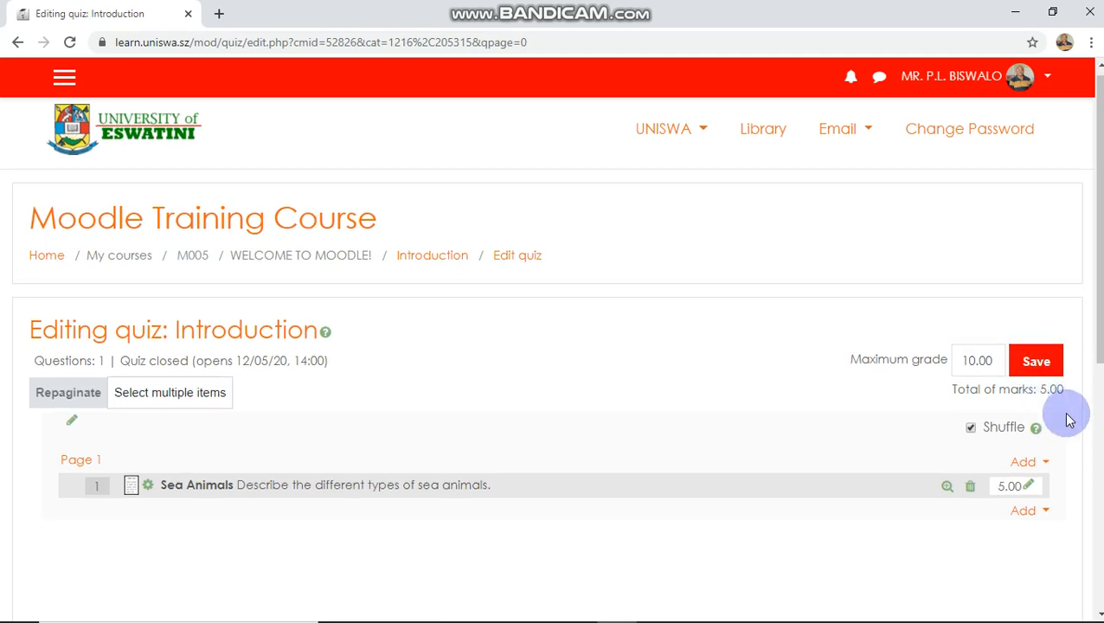
{"action": "left_click", "coordinate": [1032, 439]}
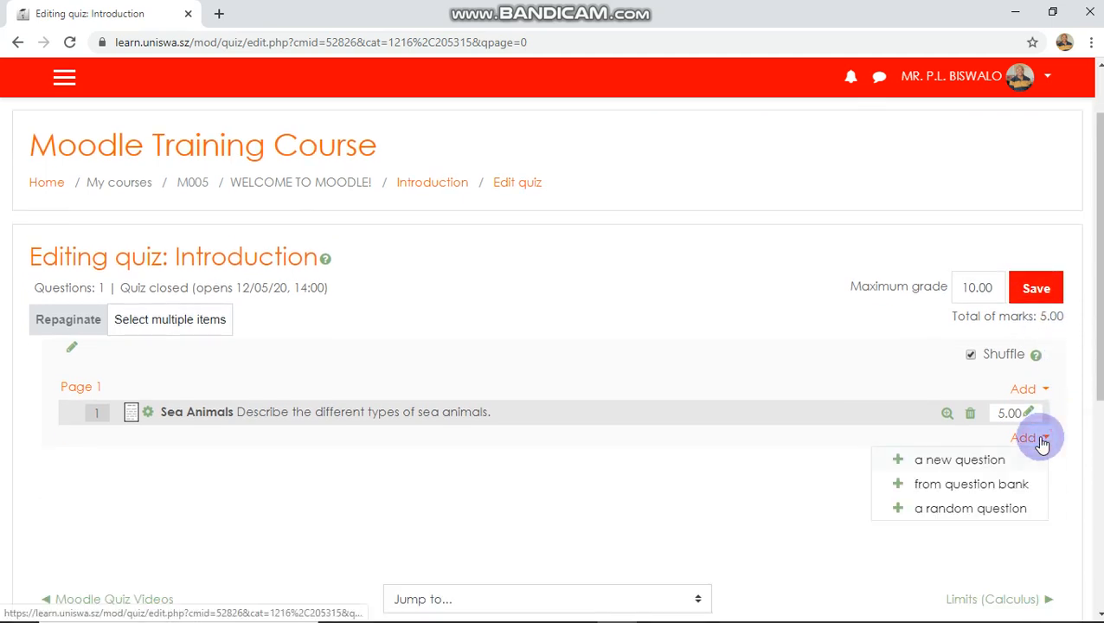
{"action": "left_click", "coordinate": [956, 465]}
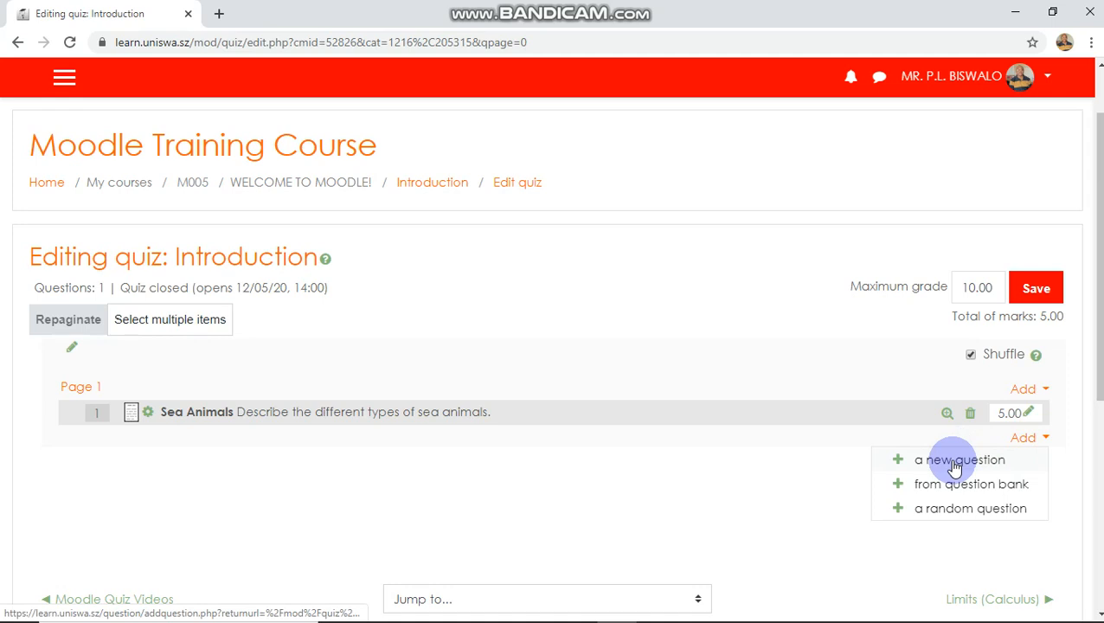
{"action": "left_click", "coordinate": [955, 466]}
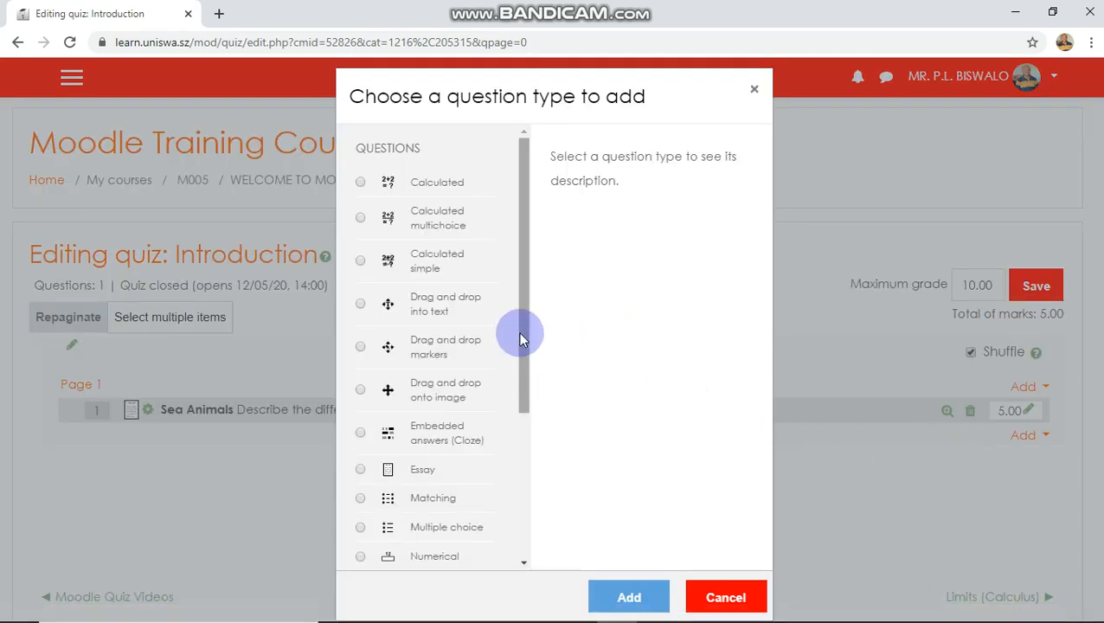
{"action": "scroll", "coordinate": [523, 415], "scroll_direction": "down", "scroll_amount": 2}
{"action": "scroll", "coordinate": [523, 446], "scroll_direction": "down", "scroll_amount": 3}
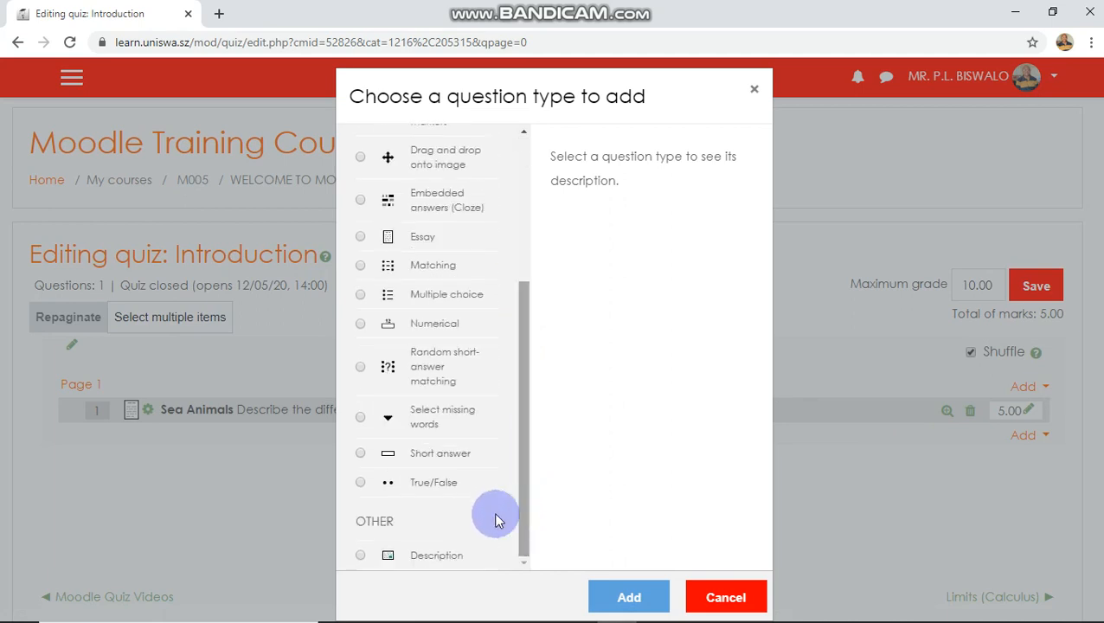
{"action": "left_click", "coordinate": [378, 489]}
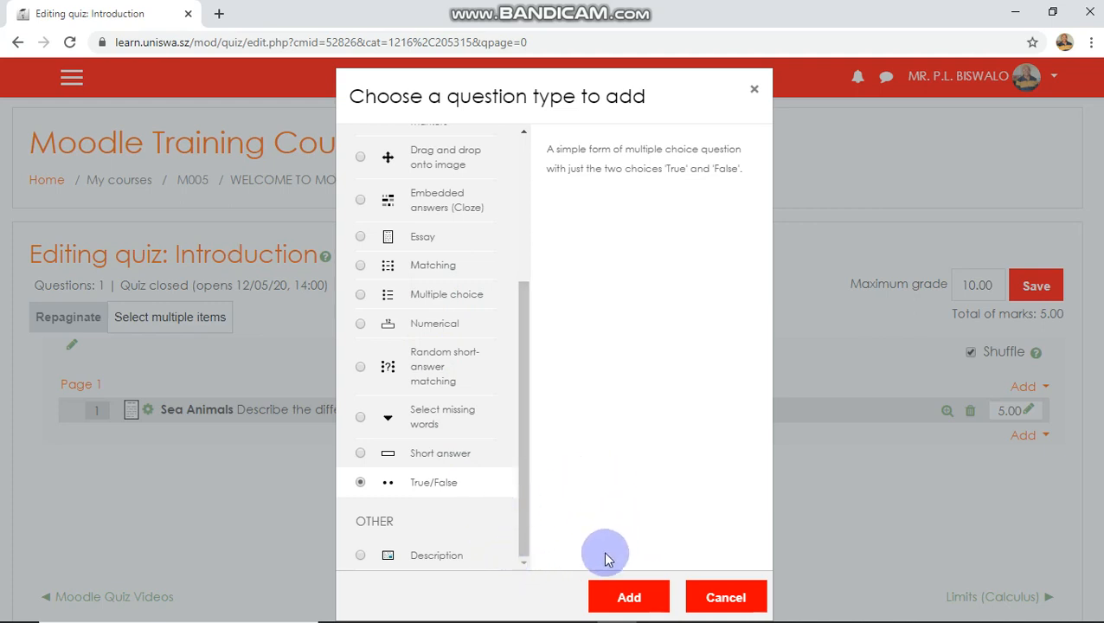
{"action": "left_click", "coordinate": [633, 597]}
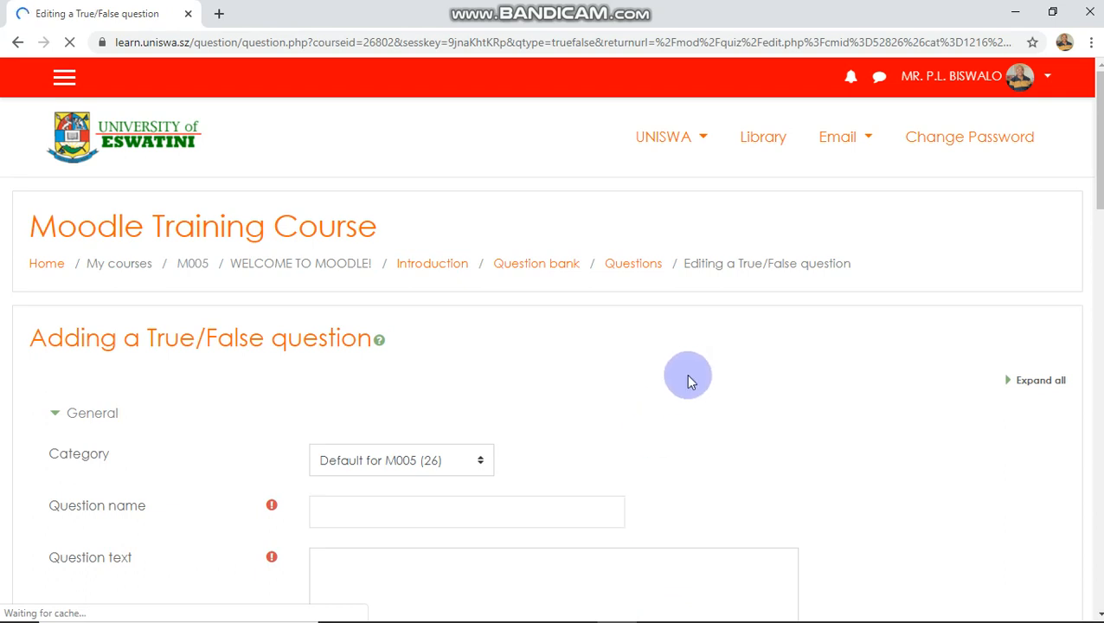
- Name the True/False question Birds and Airplanes
{"action": "scroll", "coordinate": [690, 381], "scroll_direction": "down", "scroll_amount": 2}
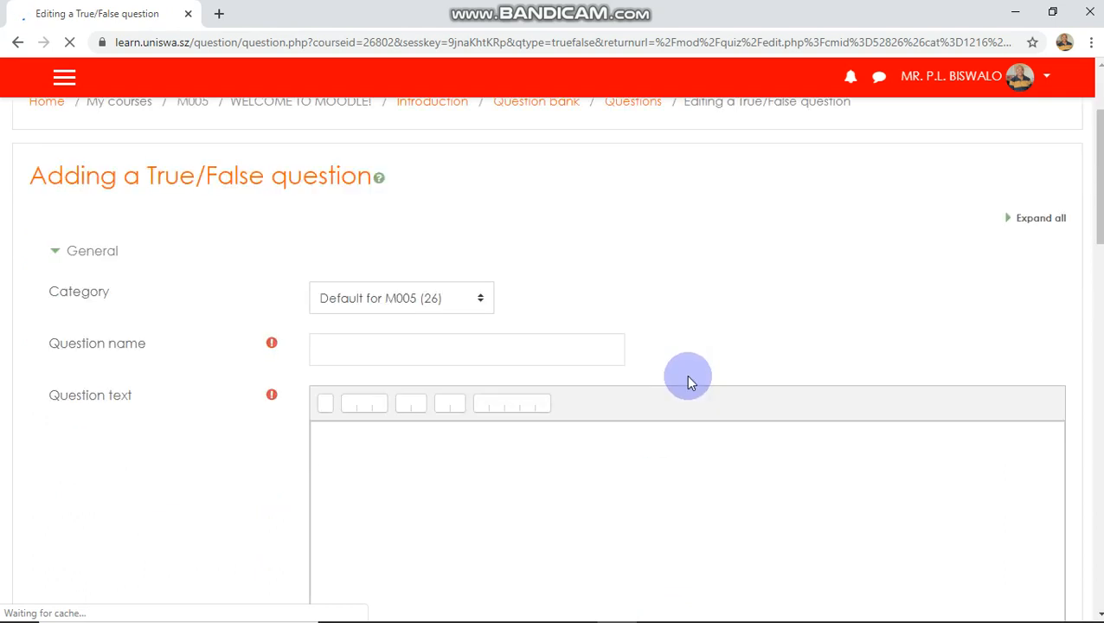
{"action": "left_click", "coordinate": [536, 347]}
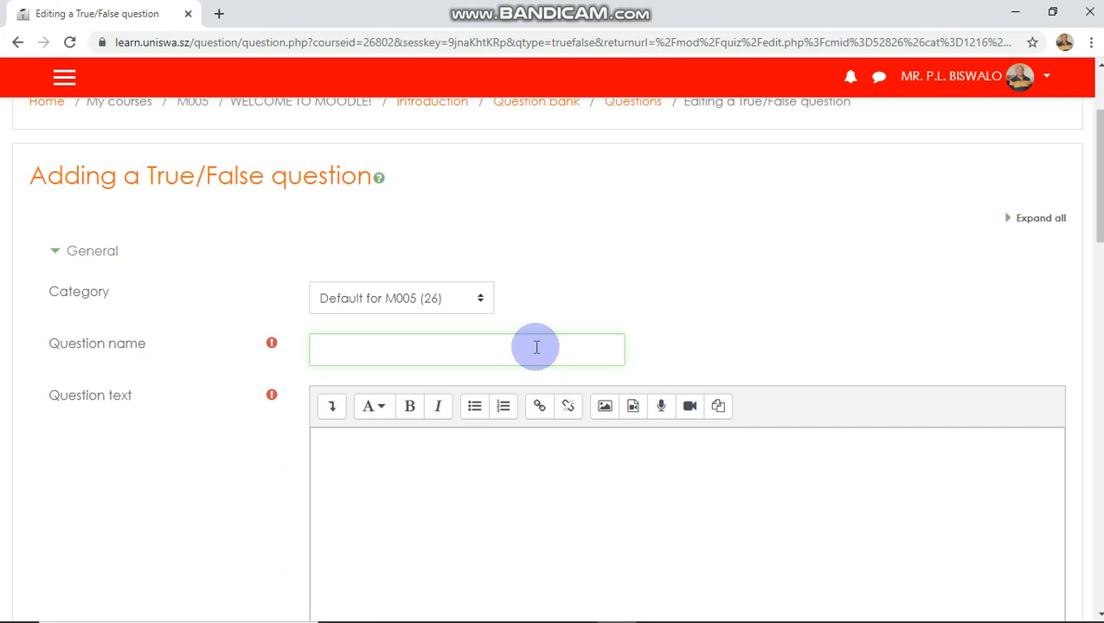
{"action": "type", "text": "Birds and Airplanes"}
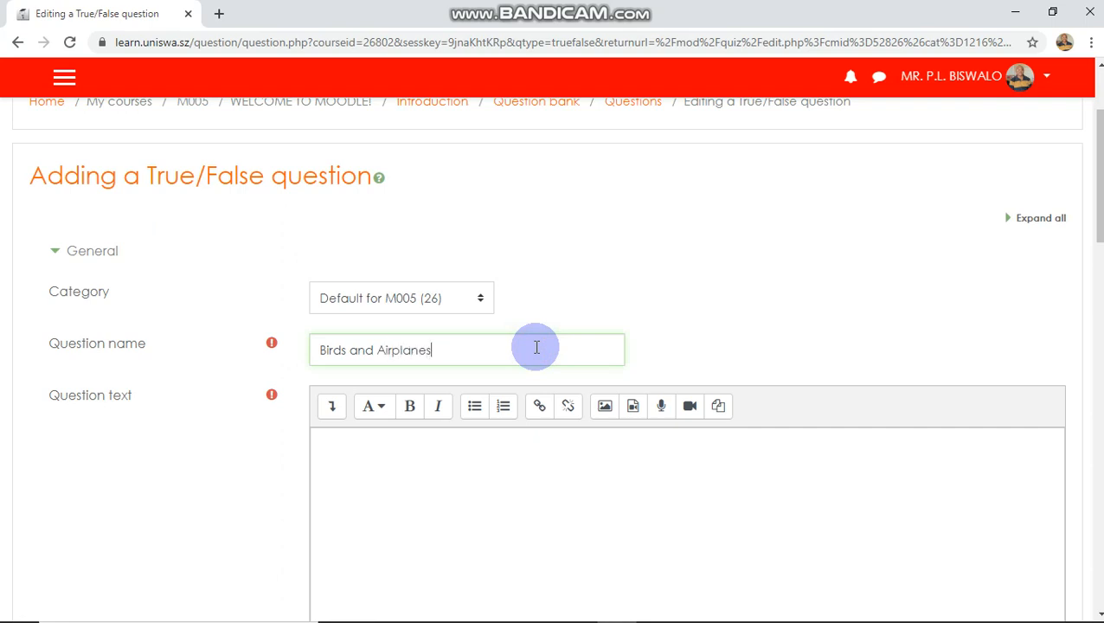
- Enter the question text "Are birds airplanes"
{"action": "left_click", "coordinate": [448, 450]}
{"action": "scroll", "coordinate": [450, 452], "scroll_direction": "down", "scroll_amount": 1}
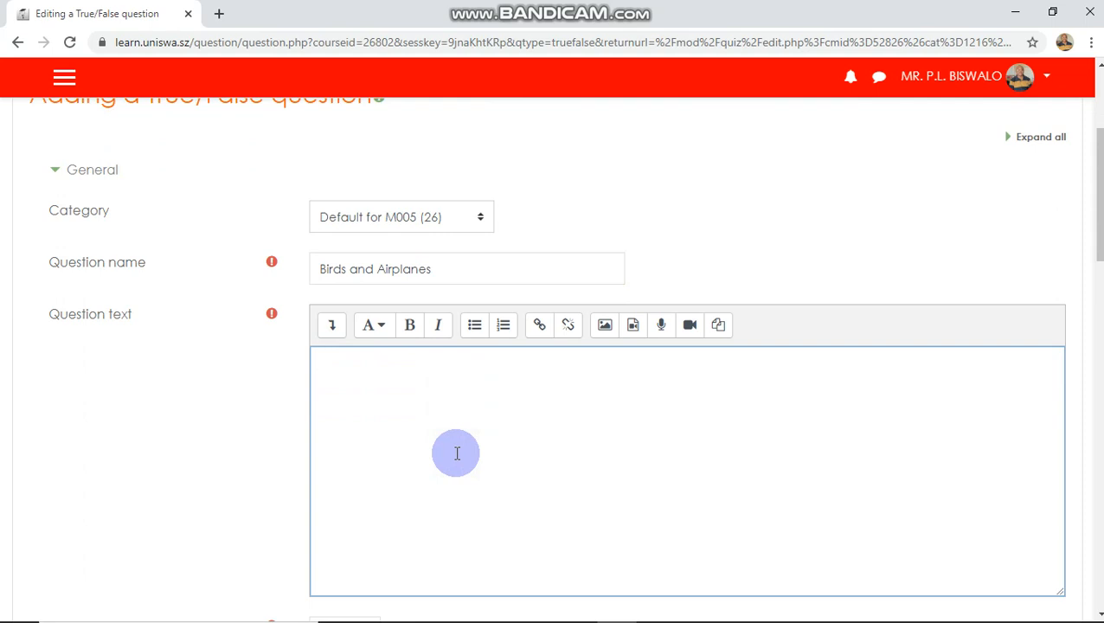
{"action": "type", "text": "Are birds airplanes"}
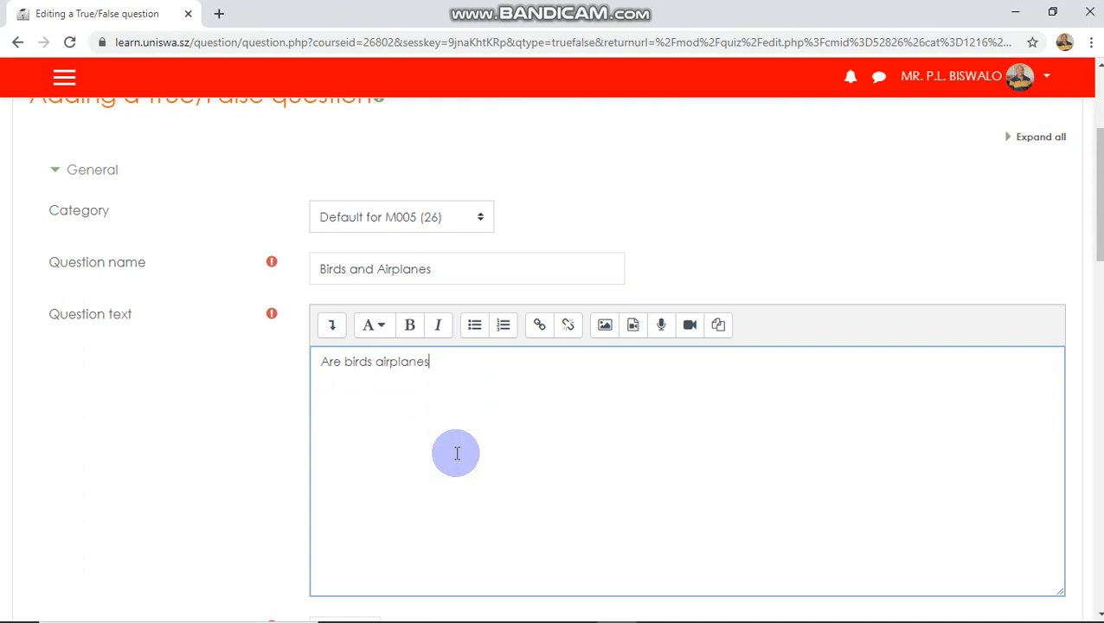
{"action": "type", "text": "?"}
- Finish the question text with a question mark and enter the feedback for a True response as "Sorry, try again next time!"
{"action": "scroll", "coordinate": [472, 455], "scroll_direction": "down", "scroll_amount": 2}
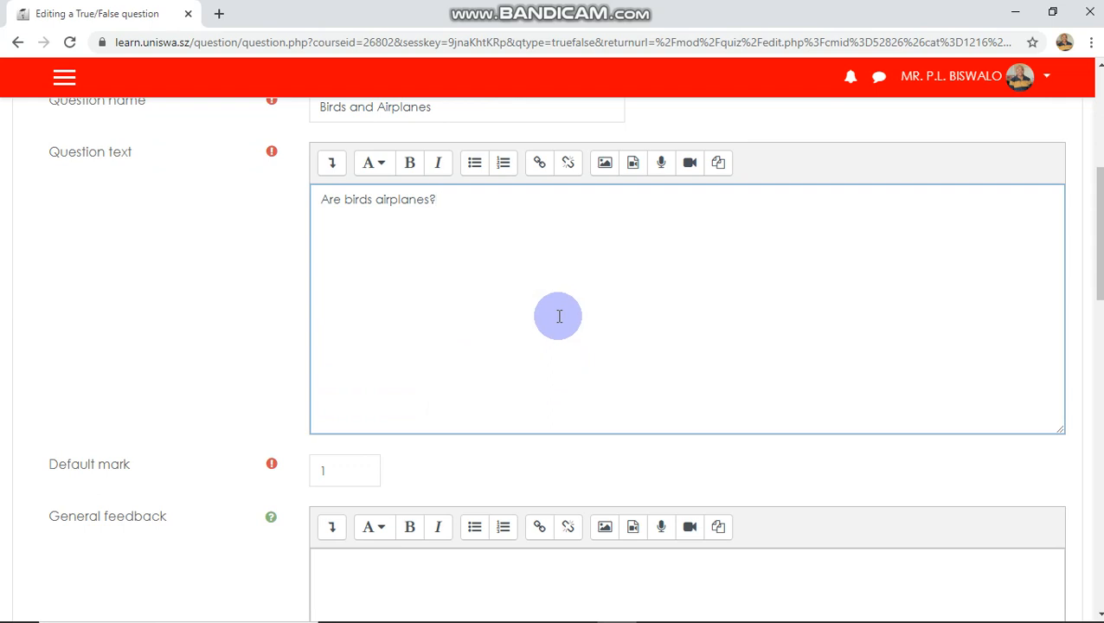
{"action": "scroll", "coordinate": [559, 316], "scroll_direction": "down", "scroll_amount": 1}
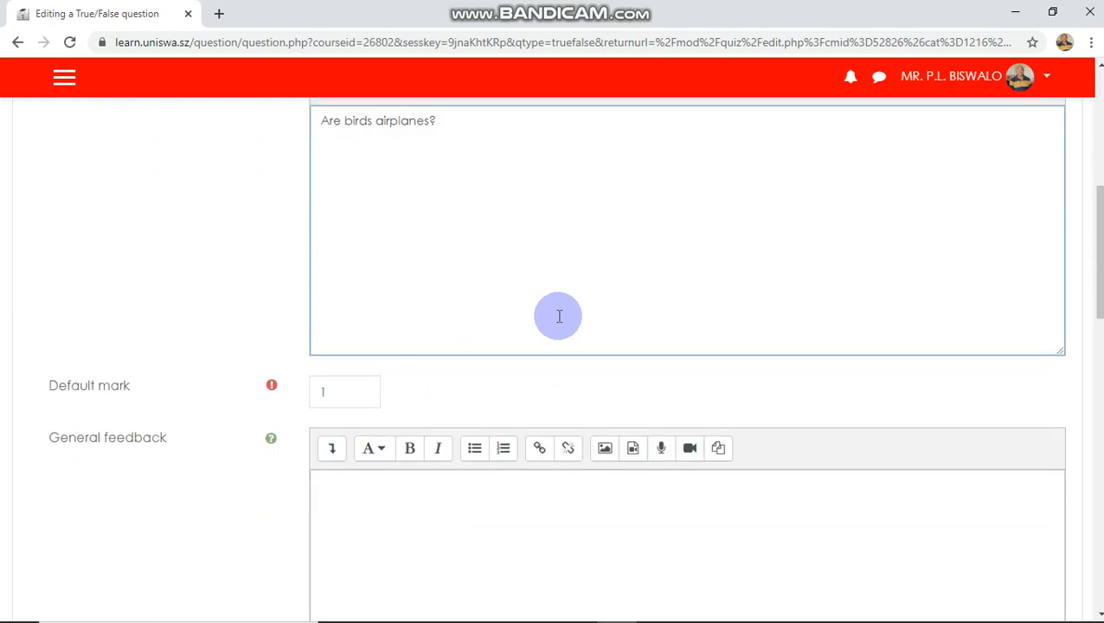
{"action": "scroll", "coordinate": [559, 315], "scroll_direction": "down", "scroll_amount": 2}
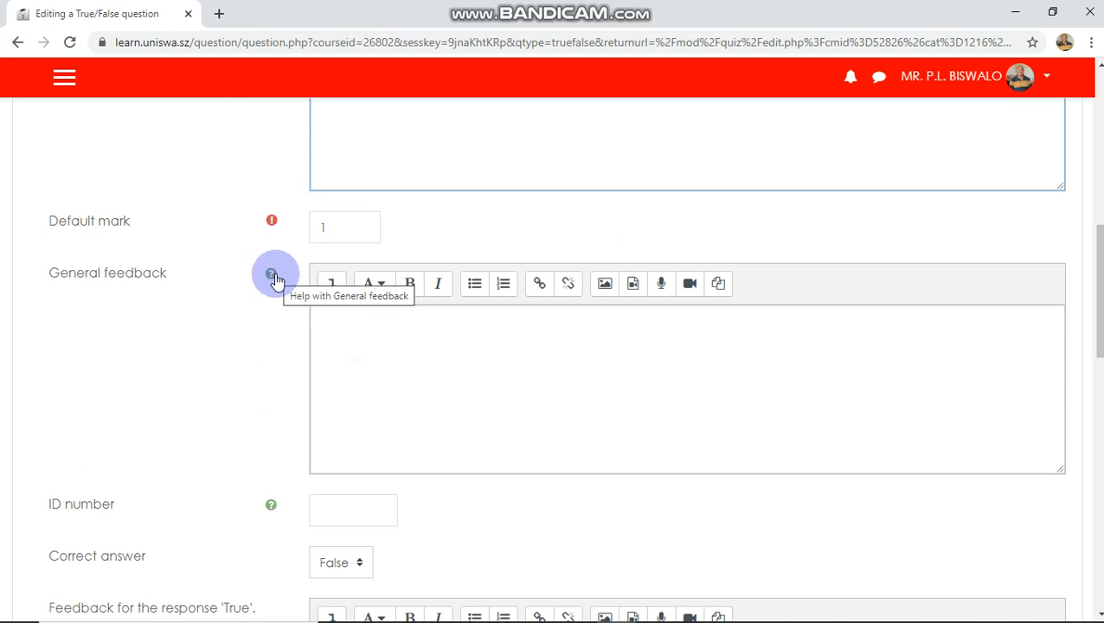
{"action": "scroll", "coordinate": [492, 415], "scroll_direction": "down", "scroll_amount": 1}
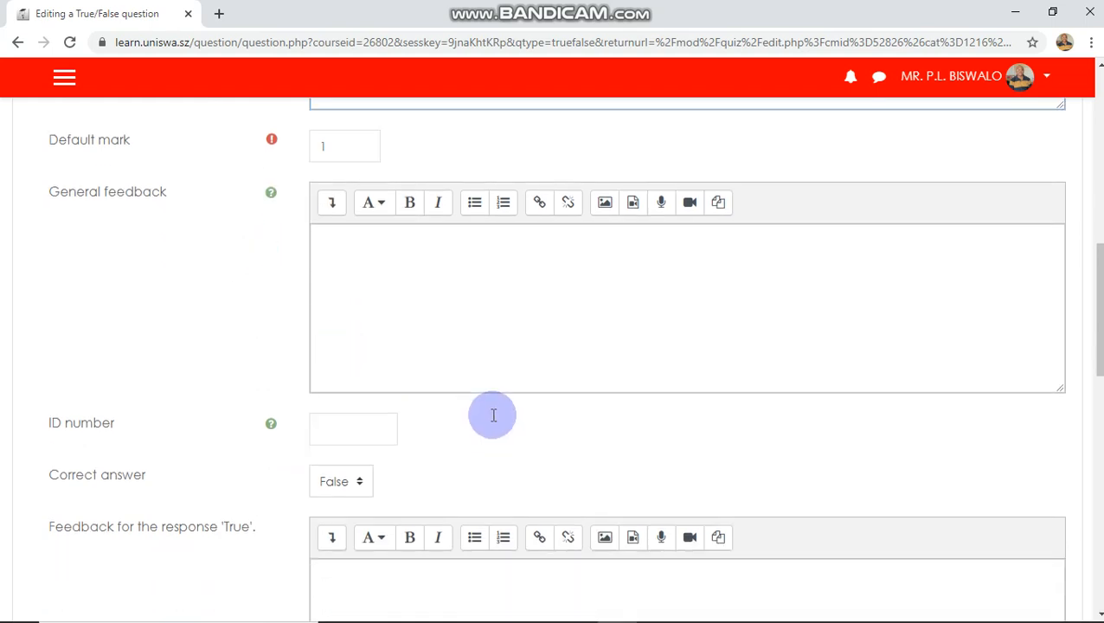
{"action": "scroll", "coordinate": [492, 416], "scroll_direction": "down", "scroll_amount": 1}
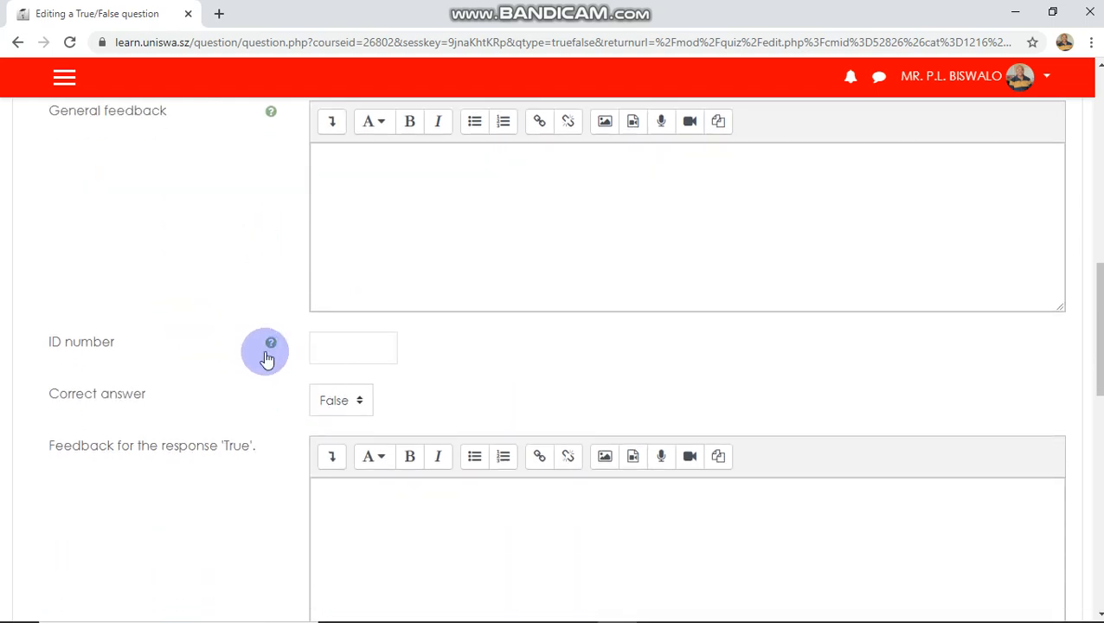
{"action": "scroll", "coordinate": [224, 375], "scroll_direction": "down", "scroll_amount": 1}
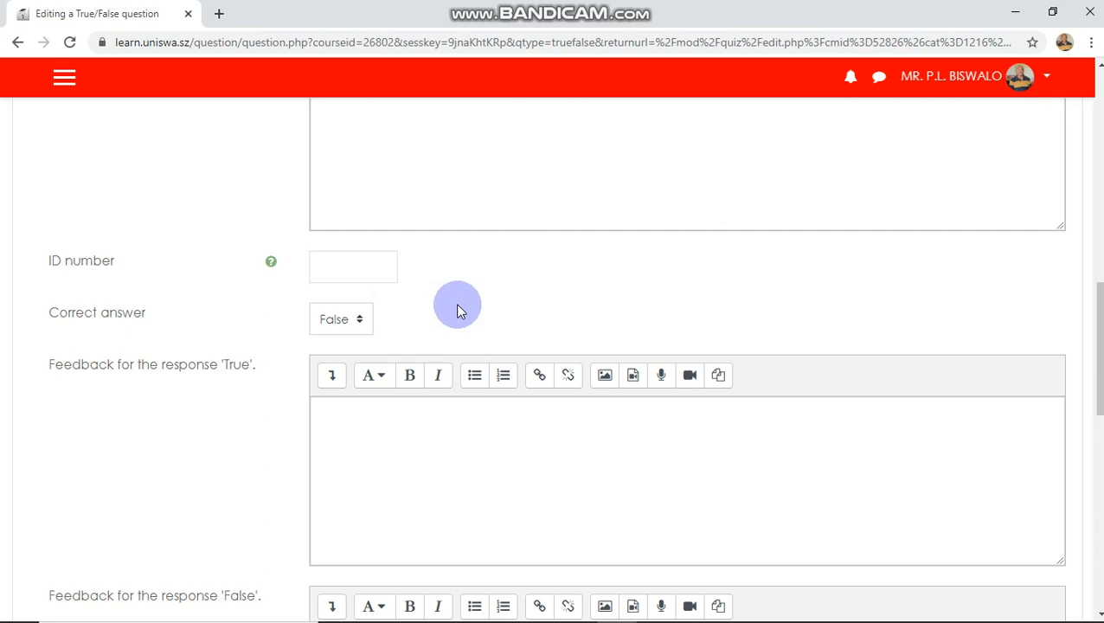
{"action": "scroll", "coordinate": [458, 311], "scroll_direction": "down", "scroll_amount": 1}
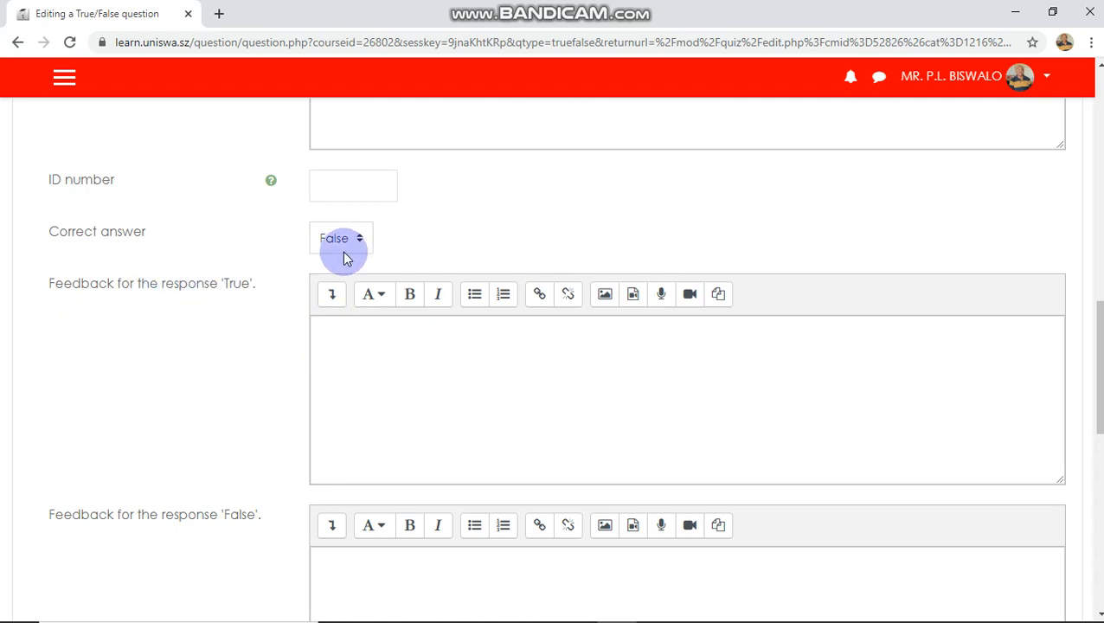
{"action": "left_click", "coordinate": [348, 332]}
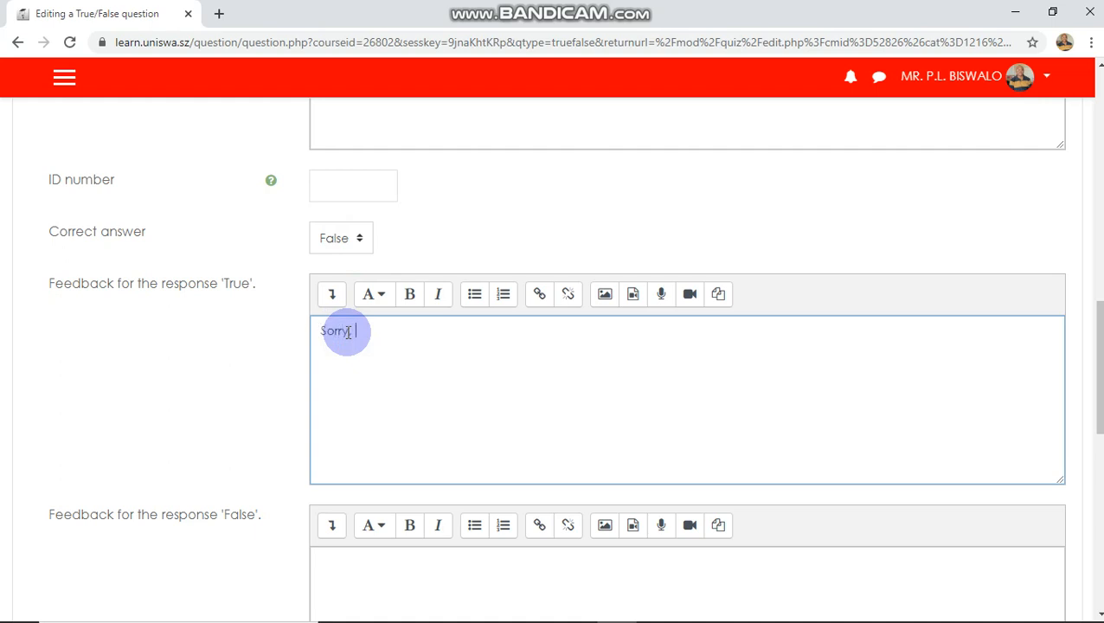
{"action": "type", "text": "Sorry, try again next time!"}
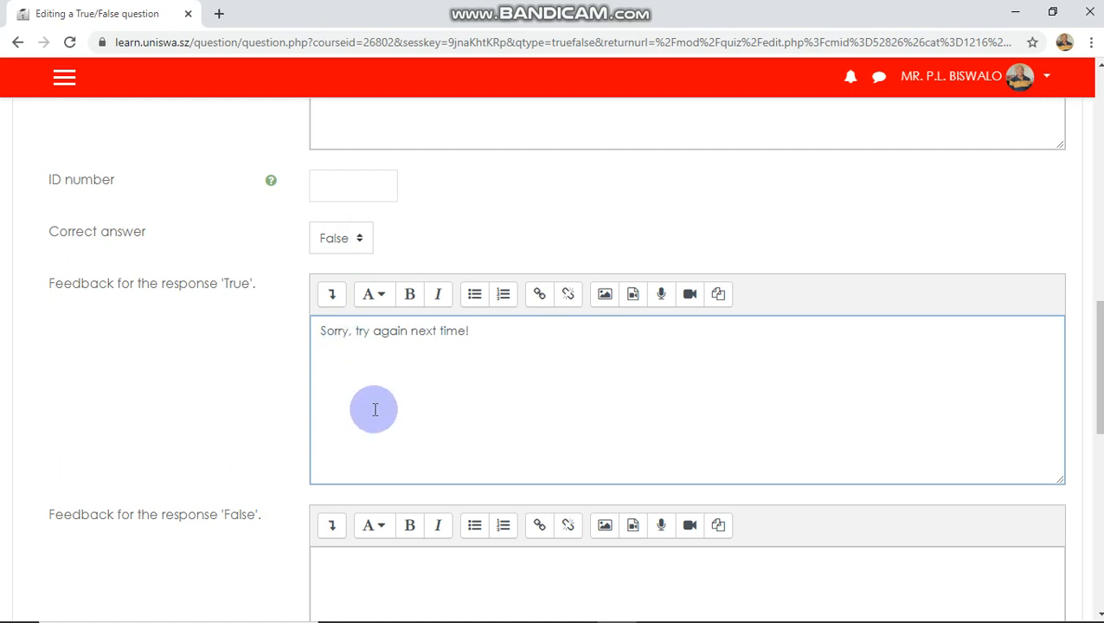
- Enter "Very good!" as the feedback for a False response
{"action": "scroll", "coordinate": [381, 409], "scroll_direction": "down", "scroll_amount": 2}
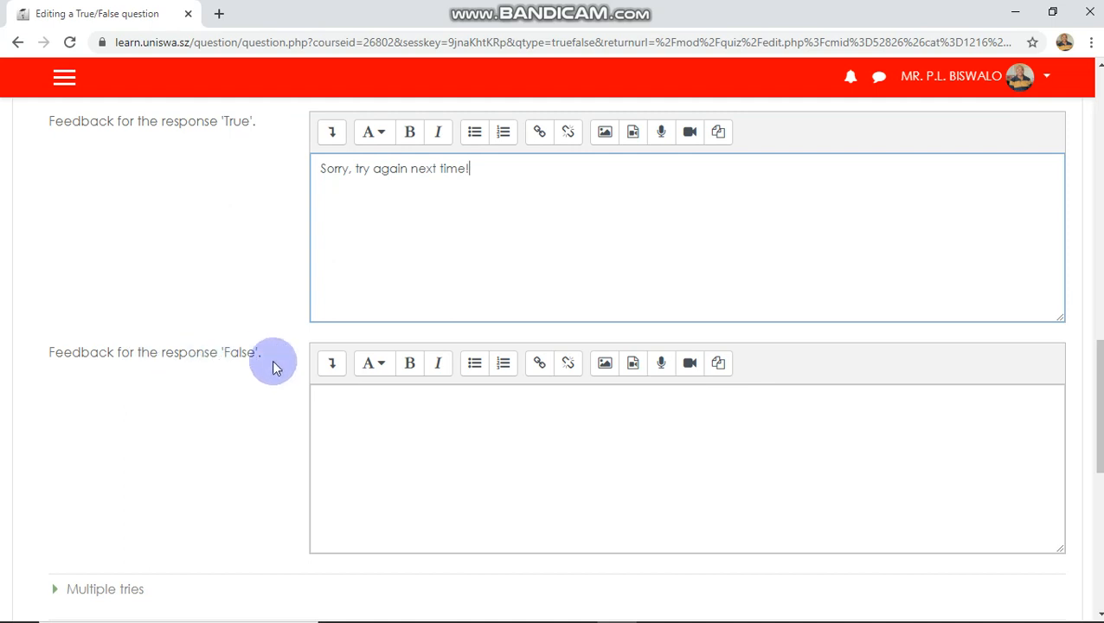
{"action": "left_click", "coordinate": [413, 414]}
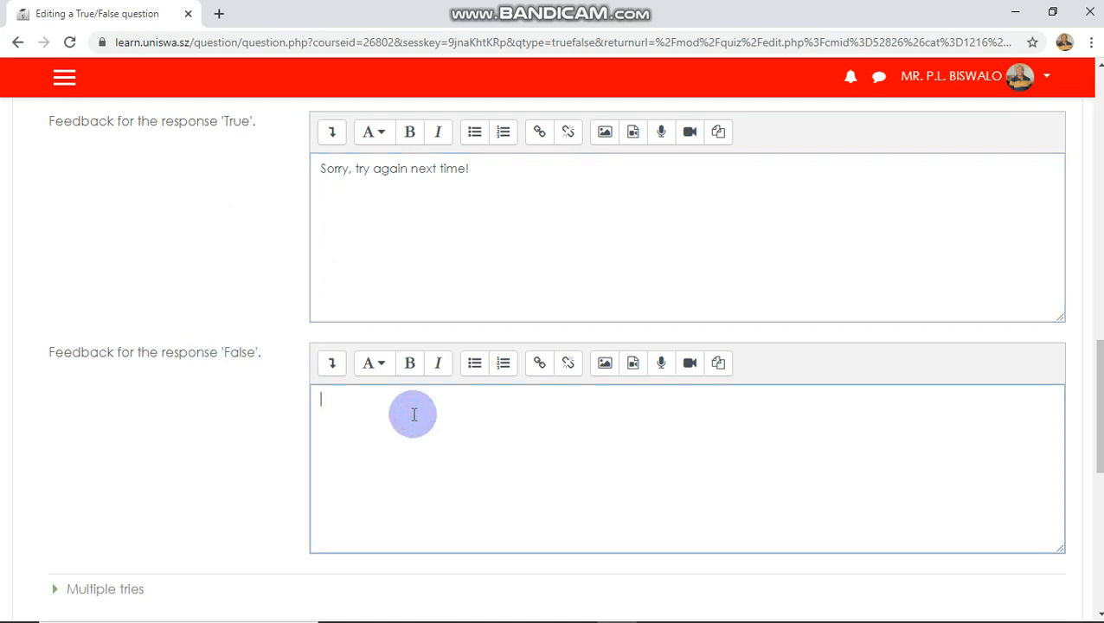
{"action": "type", "text": "Very good!"}
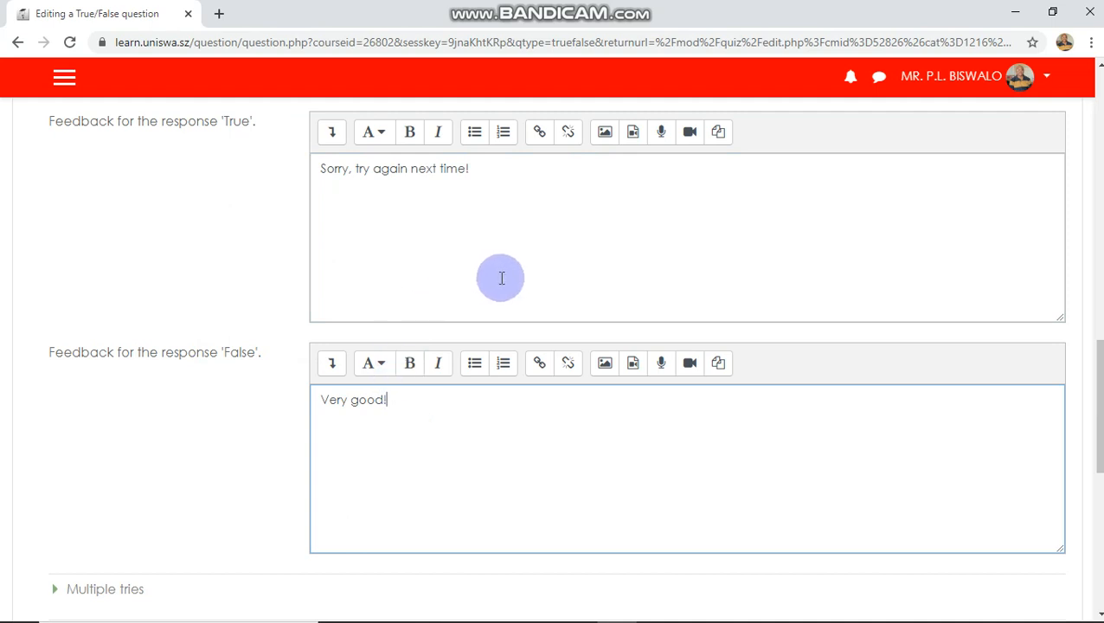
- Save the True/False question and return to the quiz
{"action": "scroll", "coordinate": [501, 278], "scroll_direction": "up", "scroll_amount": 2}
{"action": "scroll", "coordinate": [505, 233], "scroll_direction": "down", "scroll_amount": 2}
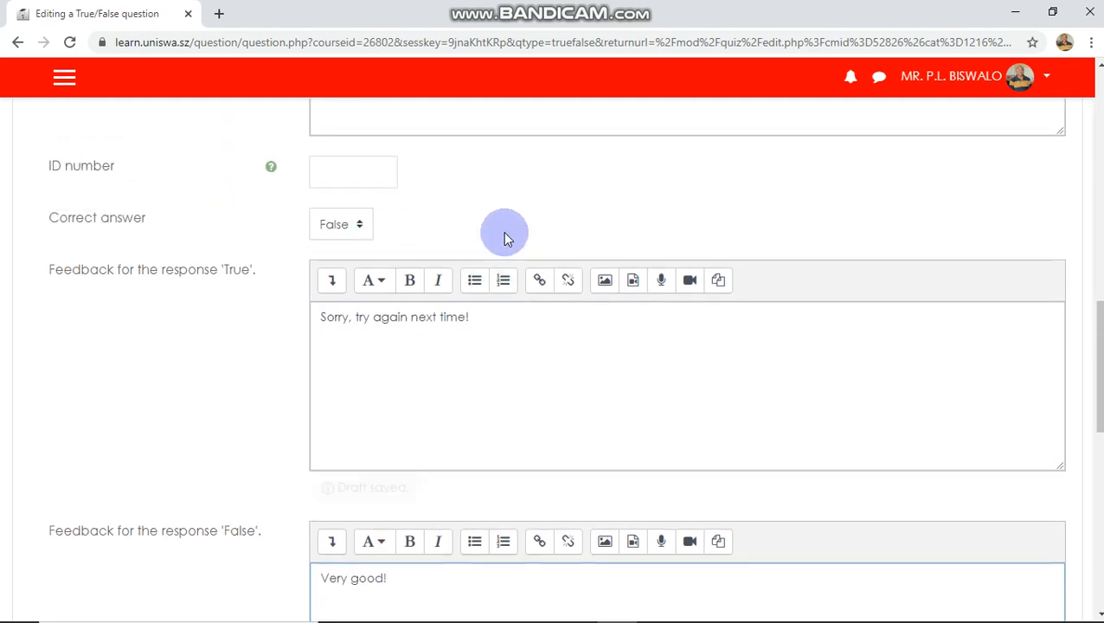
{"action": "scroll", "coordinate": [505, 232], "scroll_direction": "down", "scroll_amount": 2}
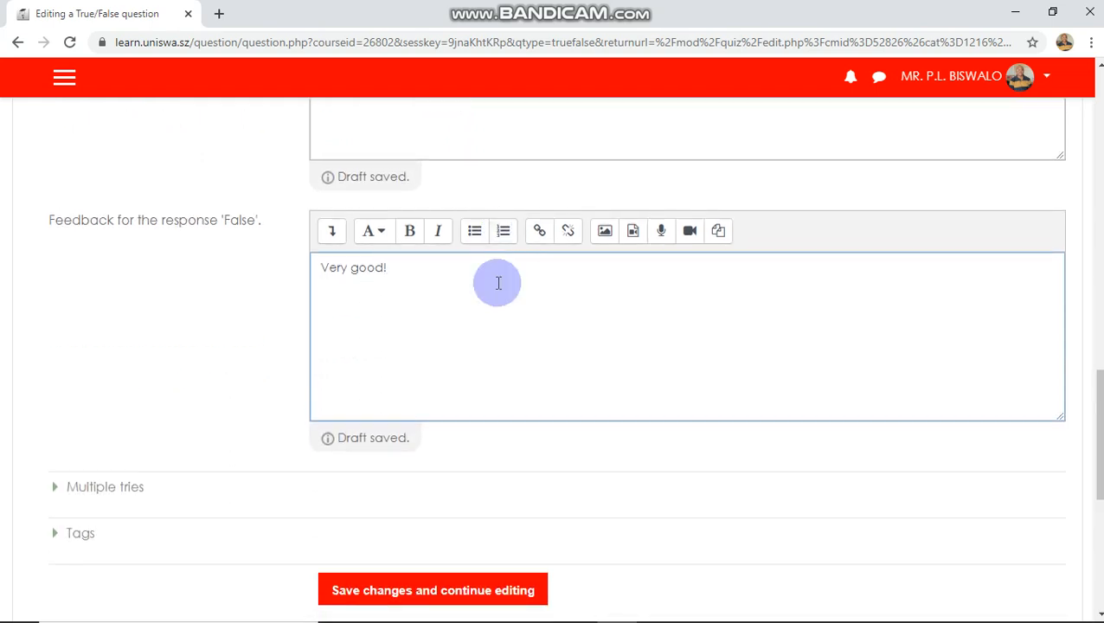
{"action": "scroll", "coordinate": [501, 321], "scroll_direction": "down", "scroll_amount": 1}
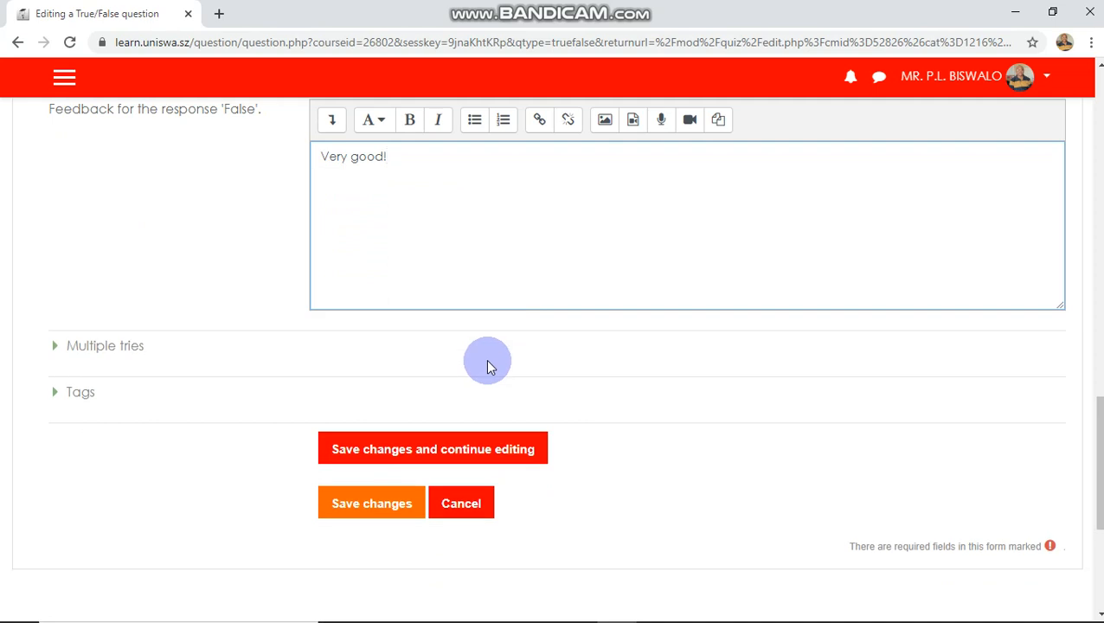
{"action": "left_click", "coordinate": [382, 513]}
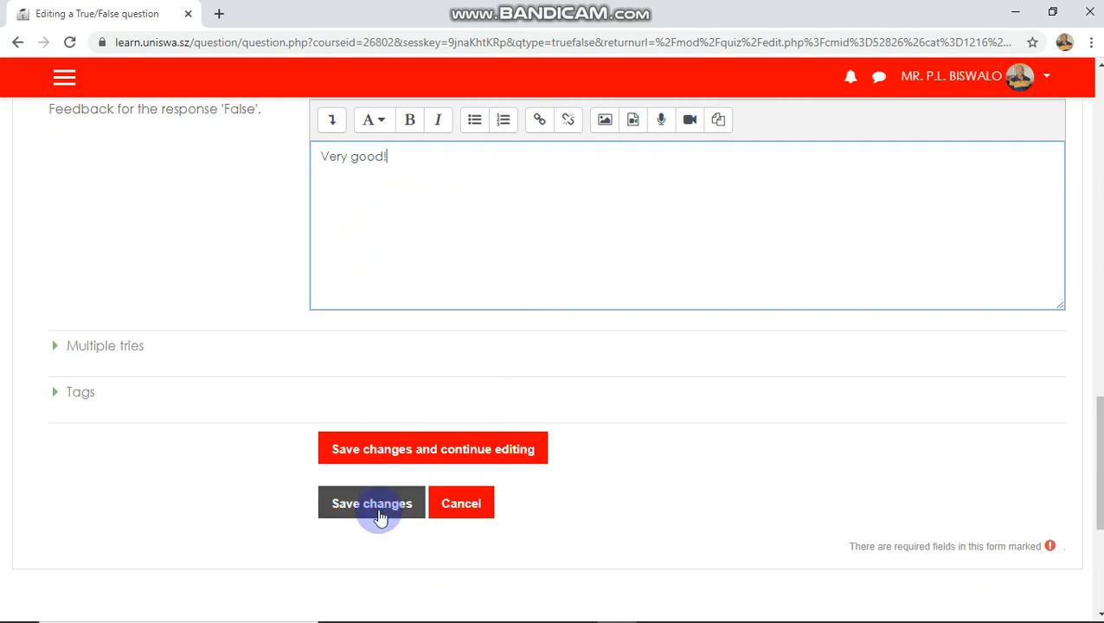
{"action": "left_click", "coordinate": [372, 513]}
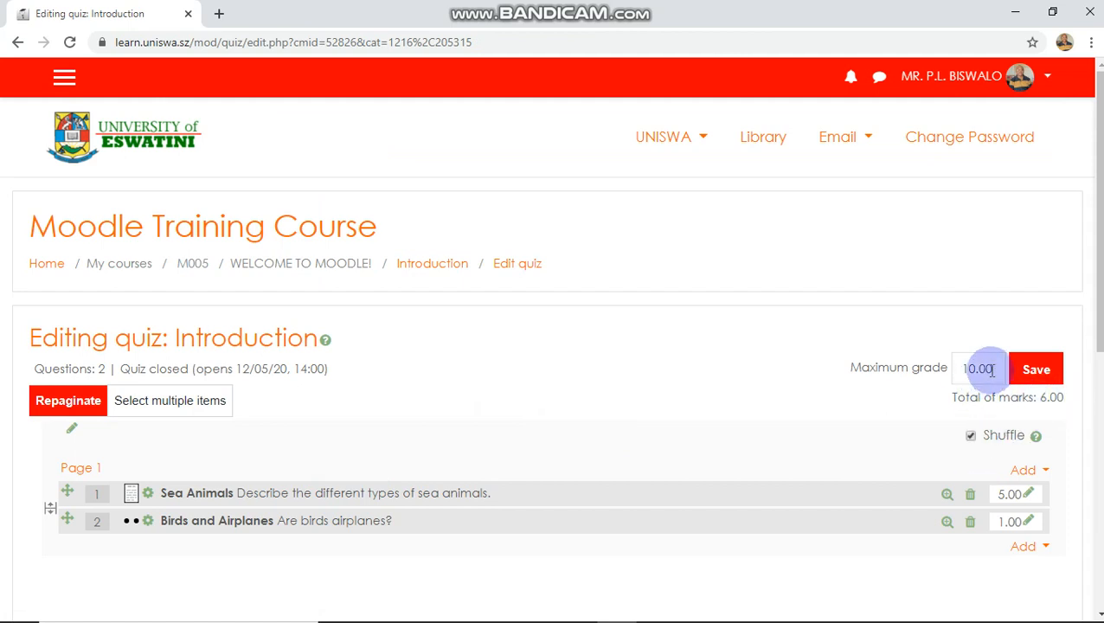
- Set the quiz's maximum grade to 6 and save it
{"action": "left_click_drag", "start_coordinate": [998, 368], "coordinate": [952, 362]}
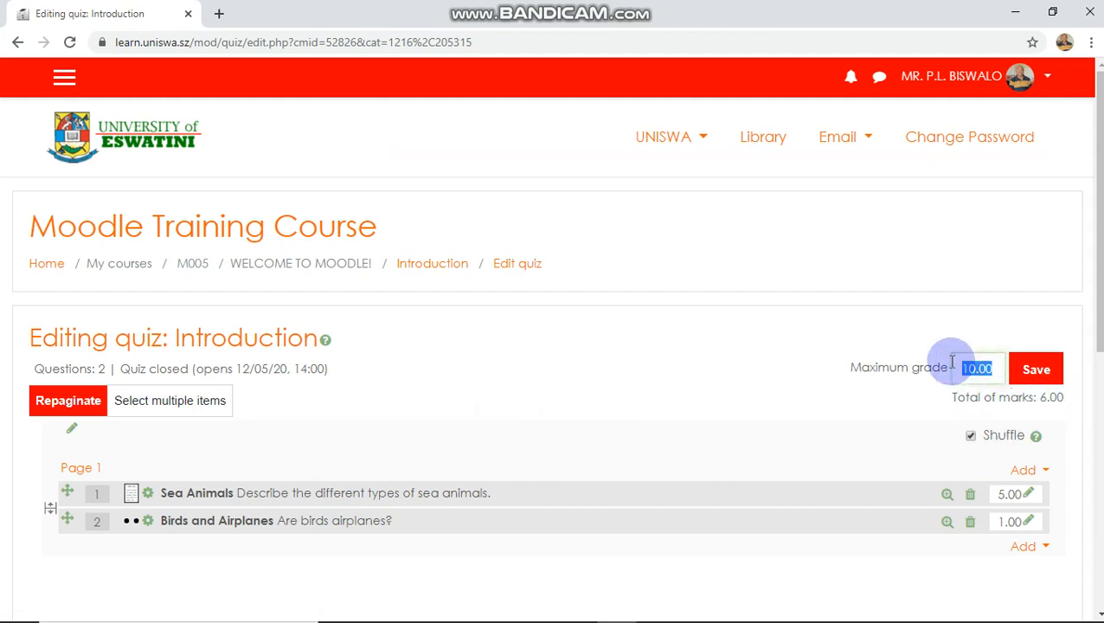
{"action": "type", "text": "6"}
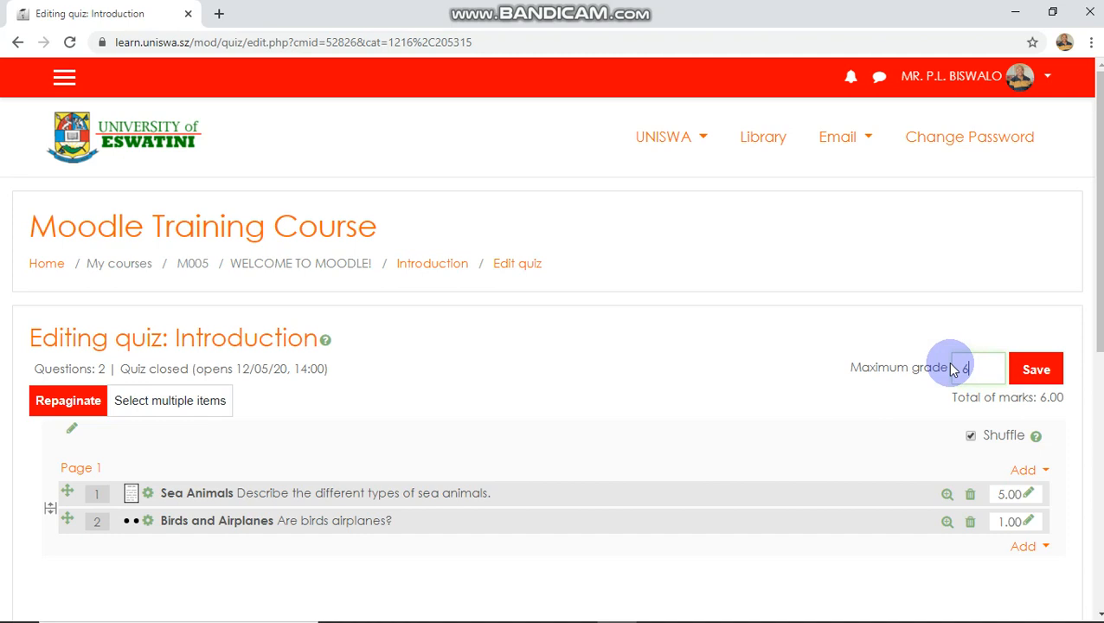
{"action": "left_click", "coordinate": [1039, 370]}
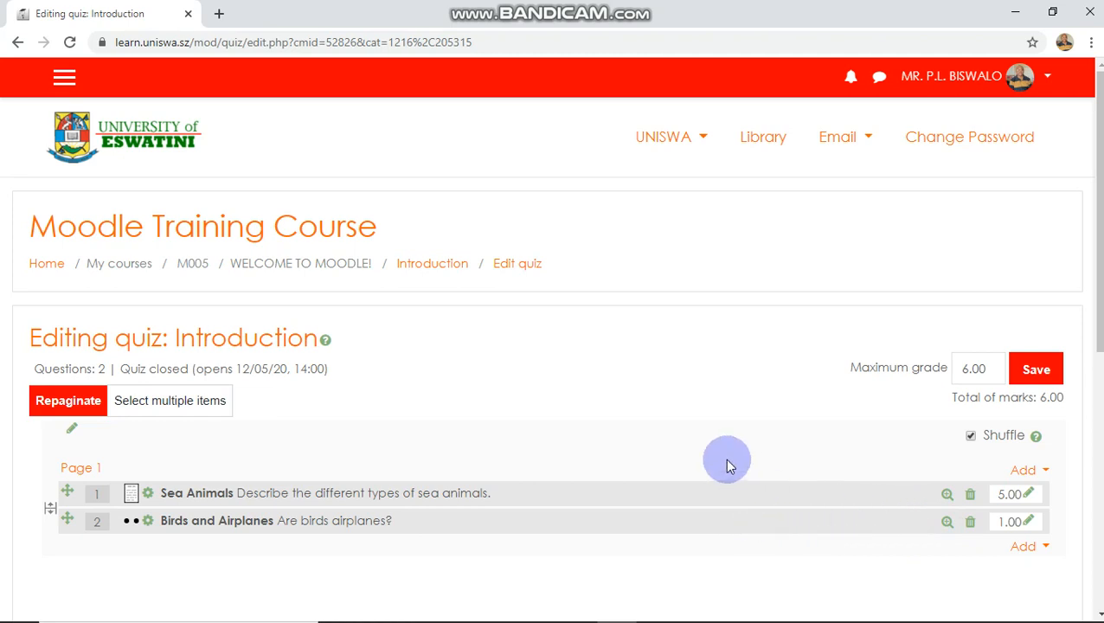
- Open the Introduction quiz page and start a preview attempt of the quiz
{"action": "scroll", "coordinate": [726, 461], "scroll_direction": "down", "scroll_amount": 3}
{"action": "scroll", "coordinate": [727, 463], "scroll_direction": "up", "scroll_amount": 2}
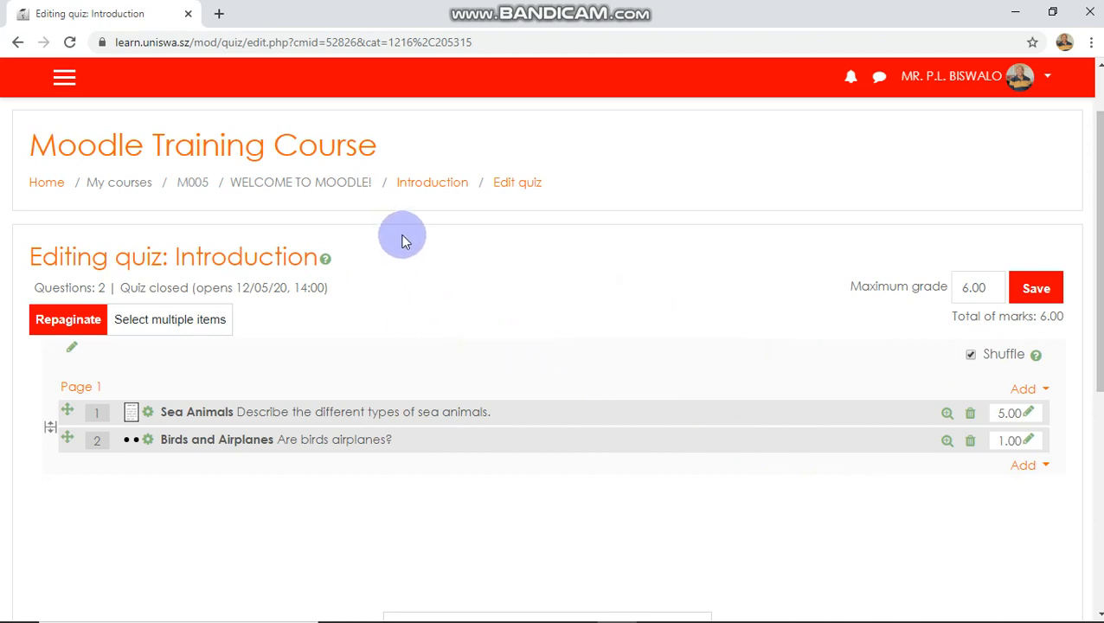
{"action": "left_click", "coordinate": [422, 188]}
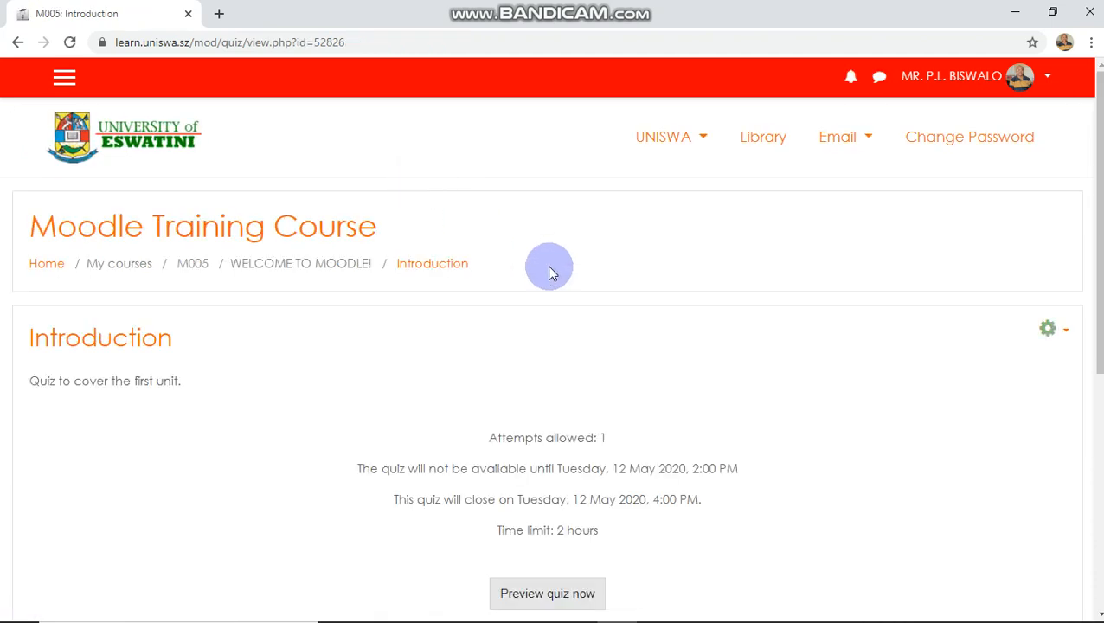
{"action": "scroll", "coordinate": [578, 275], "scroll_direction": "down", "scroll_amount": 2}
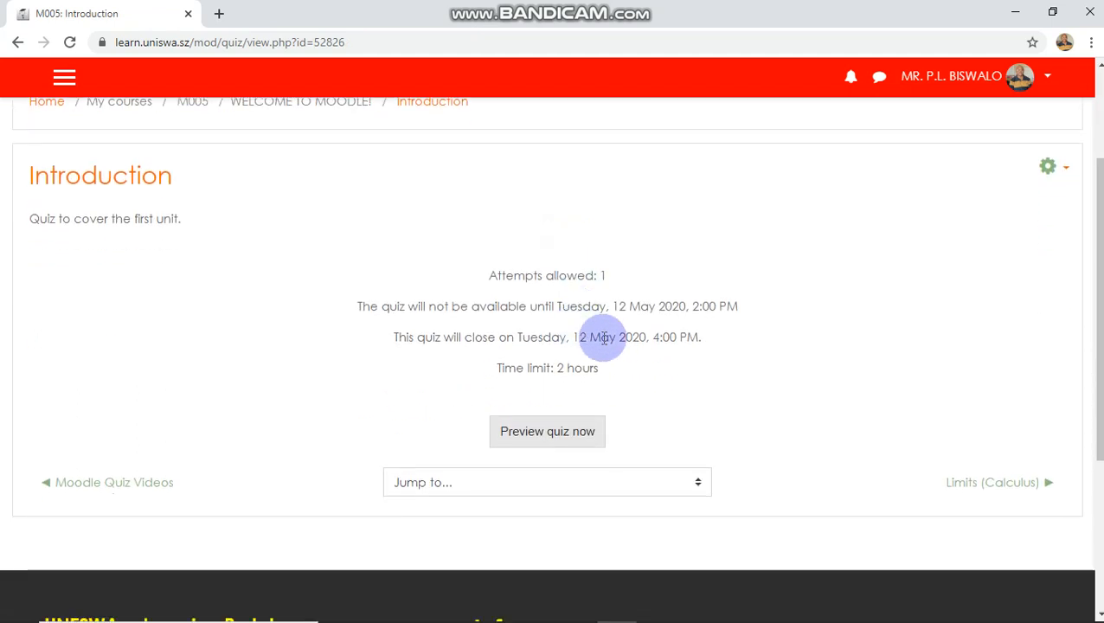
{"action": "left_click", "coordinate": [544, 437]}
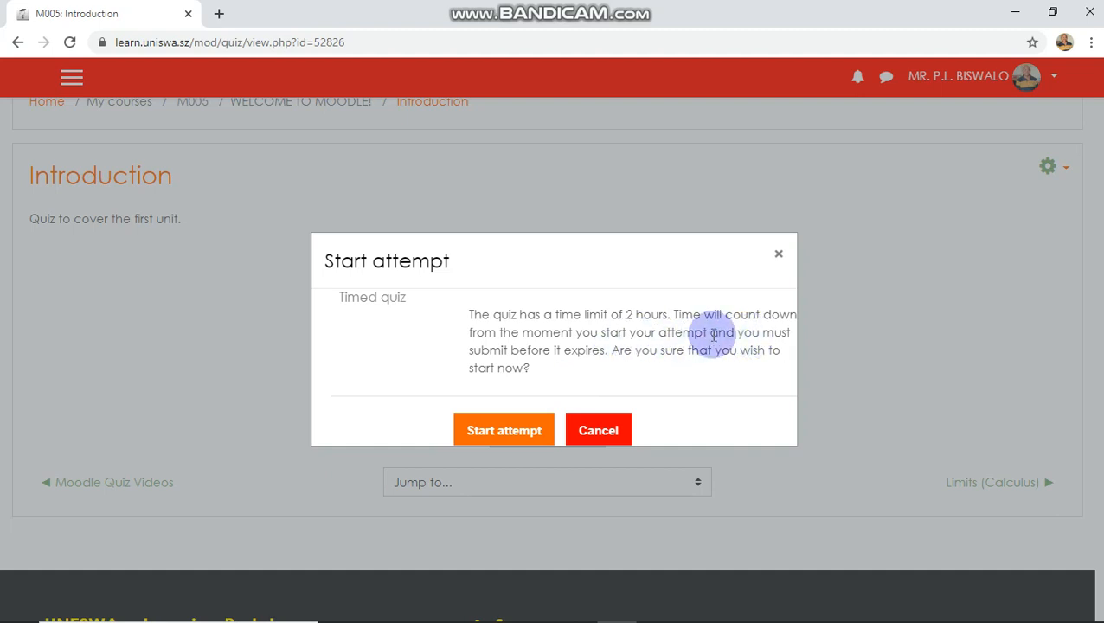
{"action": "left_click", "coordinate": [526, 433]}
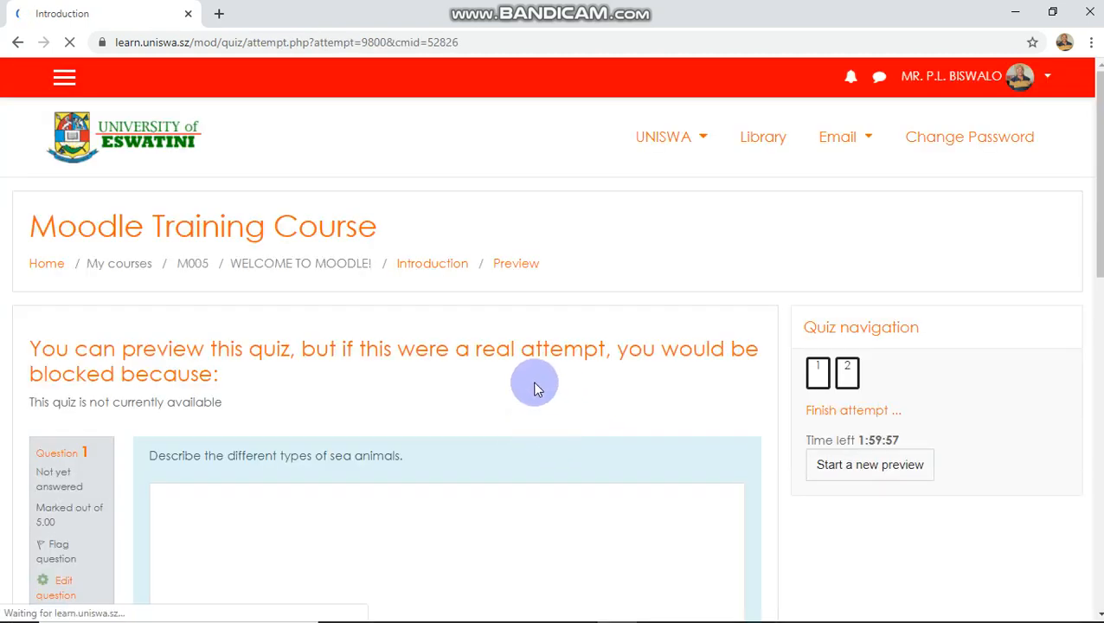
- Answer the essay question in the preview with "Blah blah"
{"action": "scroll", "coordinate": [533, 389], "scroll_direction": "down", "scroll_amount": 1}
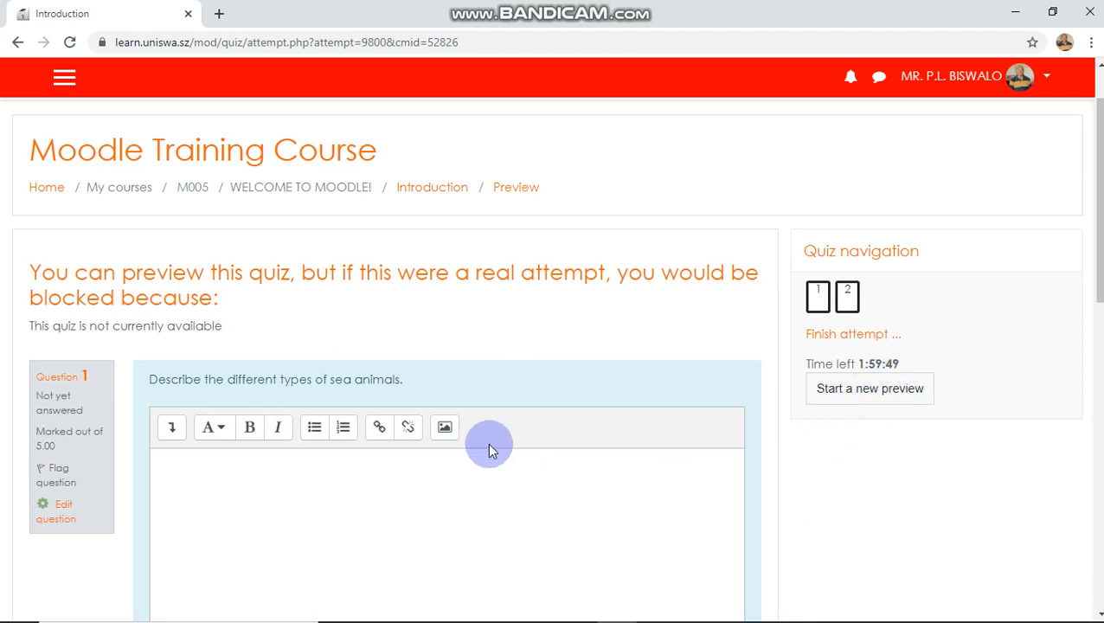
{"action": "scroll", "coordinate": [487, 445], "scroll_direction": "down", "scroll_amount": 2}
{"action": "left_click", "coordinate": [480, 353]}
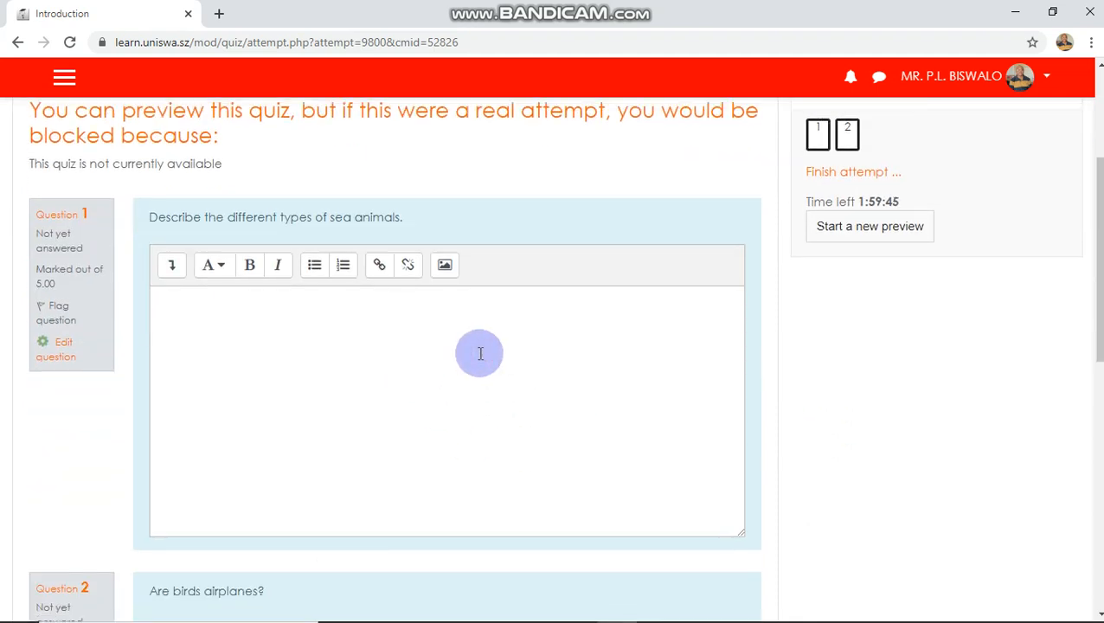
{"action": "type", "text": "Blah blah"}
- Choose False for the birds and airplanes question and finish the attempt
{"action": "scroll", "coordinate": [517, 360], "scroll_direction": "down", "scroll_amount": 3}
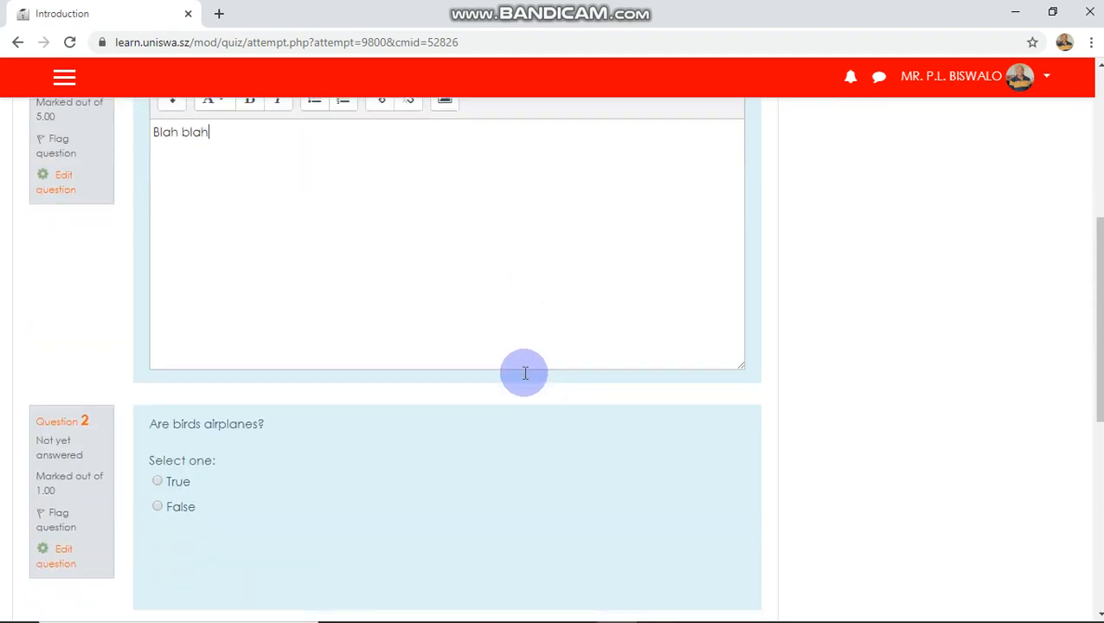
{"action": "scroll", "coordinate": [479, 407], "scroll_direction": "down", "scroll_amount": 1}
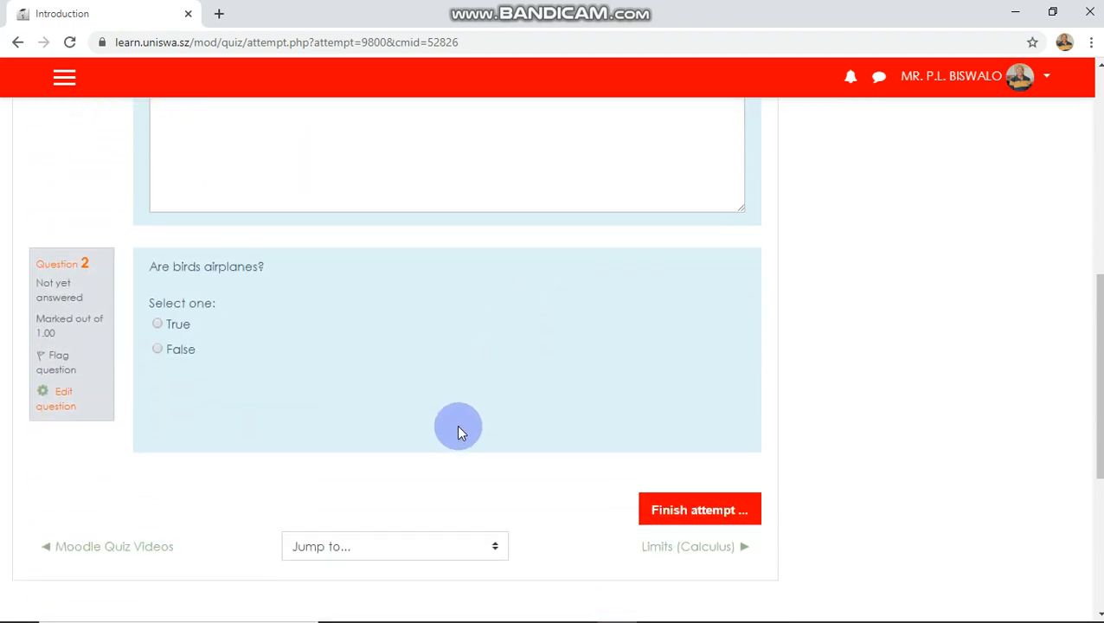
{"action": "left_click", "coordinate": [158, 350]}
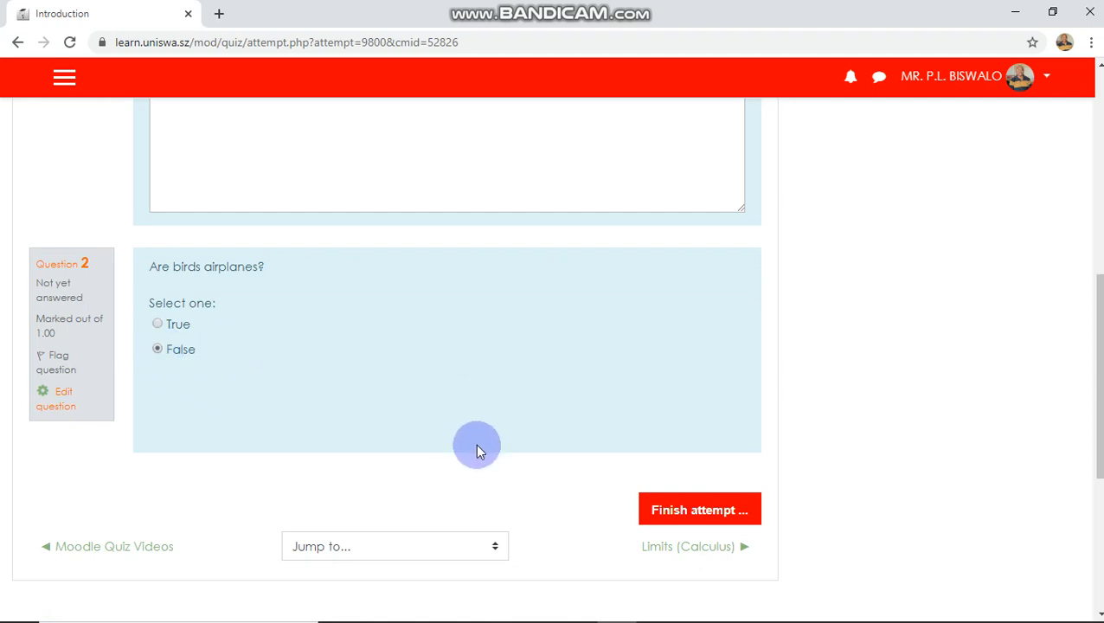
{"action": "left_click", "coordinate": [676, 510]}
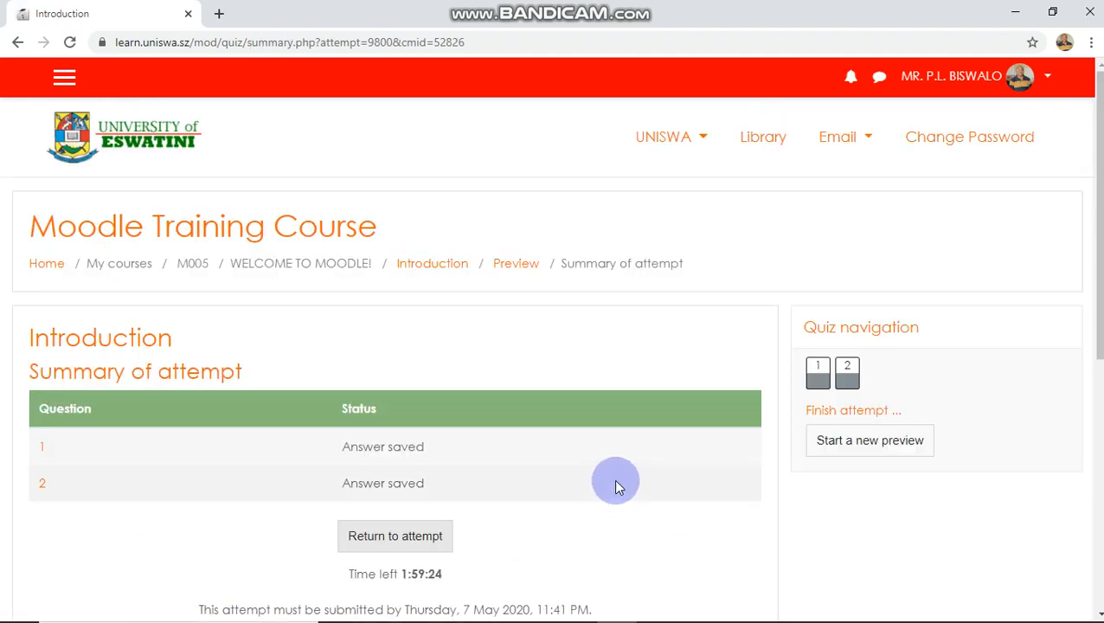
- Submit all answers, confirm the submission, and review the graded preview attempt with its feedback
{"action": "scroll", "coordinate": [609, 483], "scroll_direction": "down", "scroll_amount": 2}
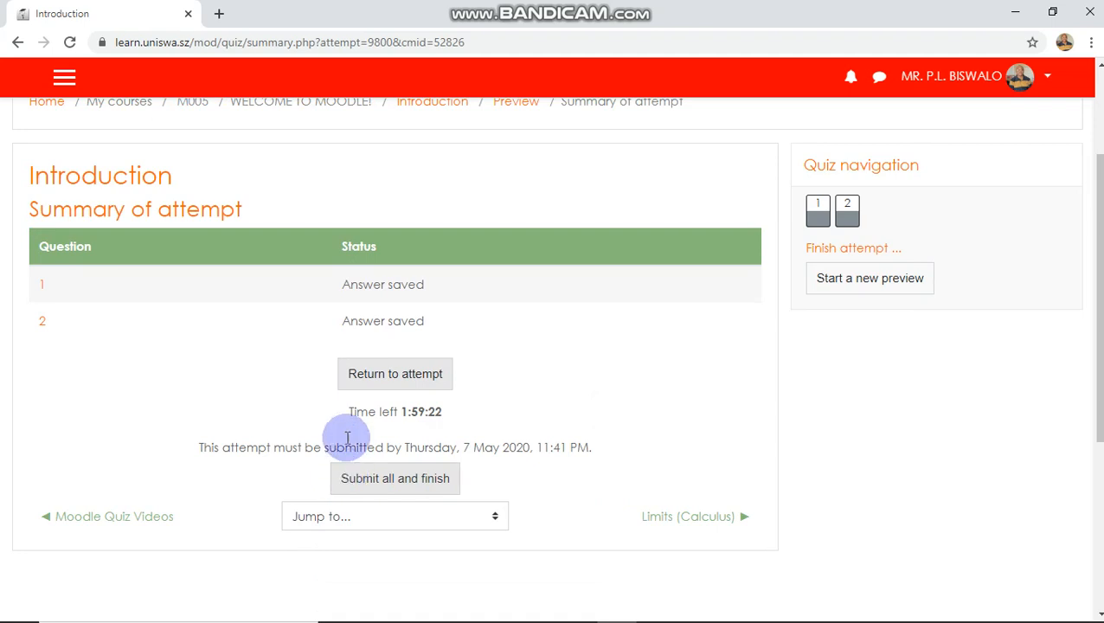
{"action": "left_click", "coordinate": [396, 483]}
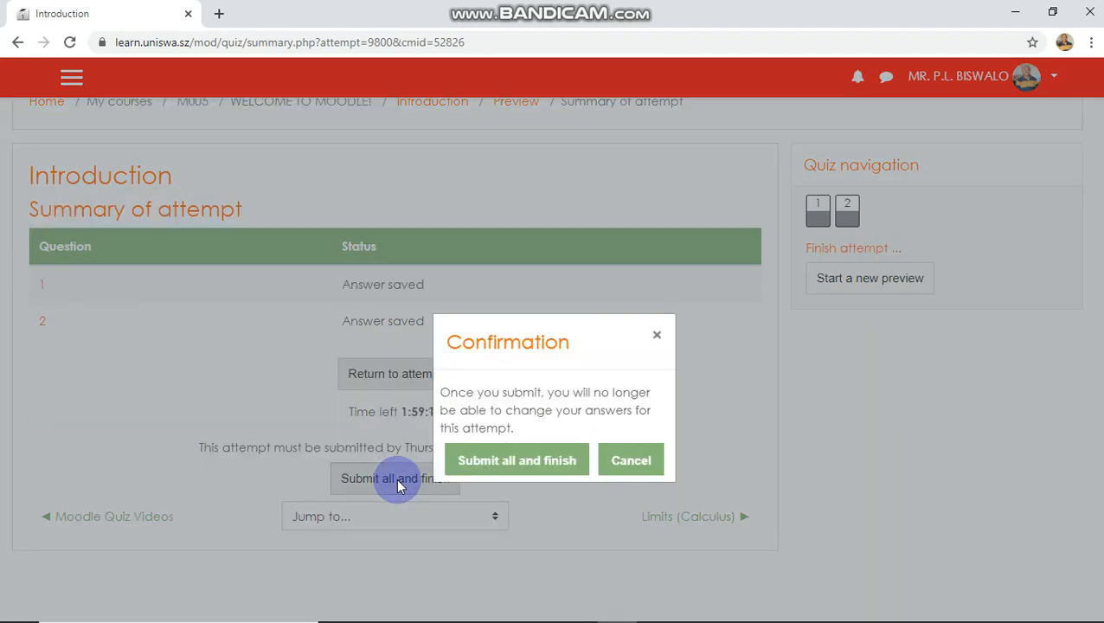
{"action": "left_click", "coordinate": [536, 466]}
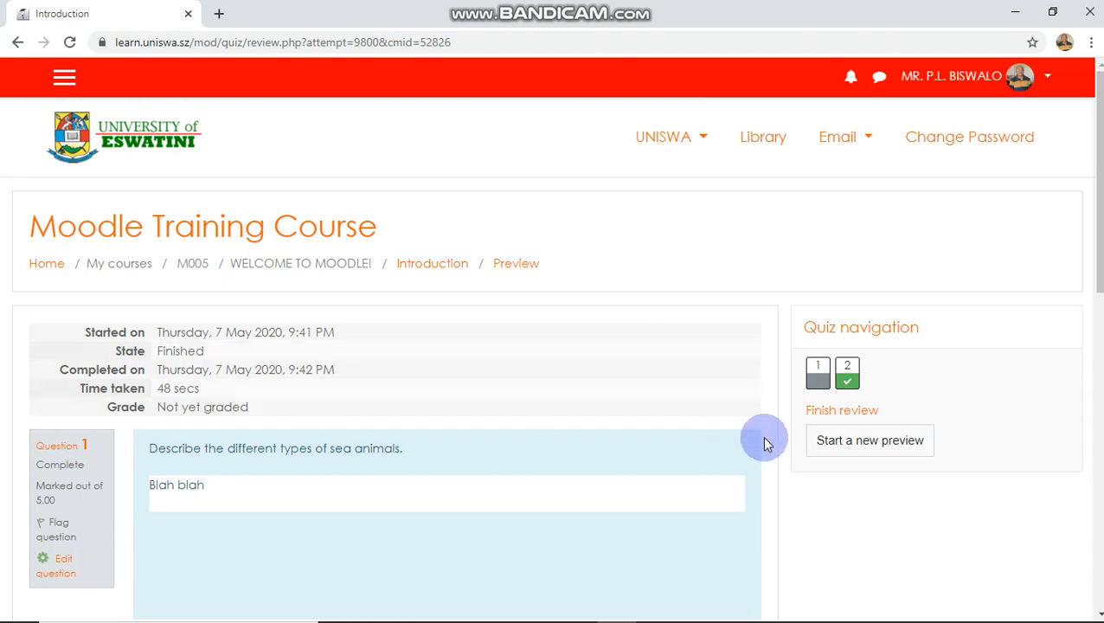
{"action": "scroll", "coordinate": [482, 383], "scroll_direction": "down", "scroll_amount": 3}
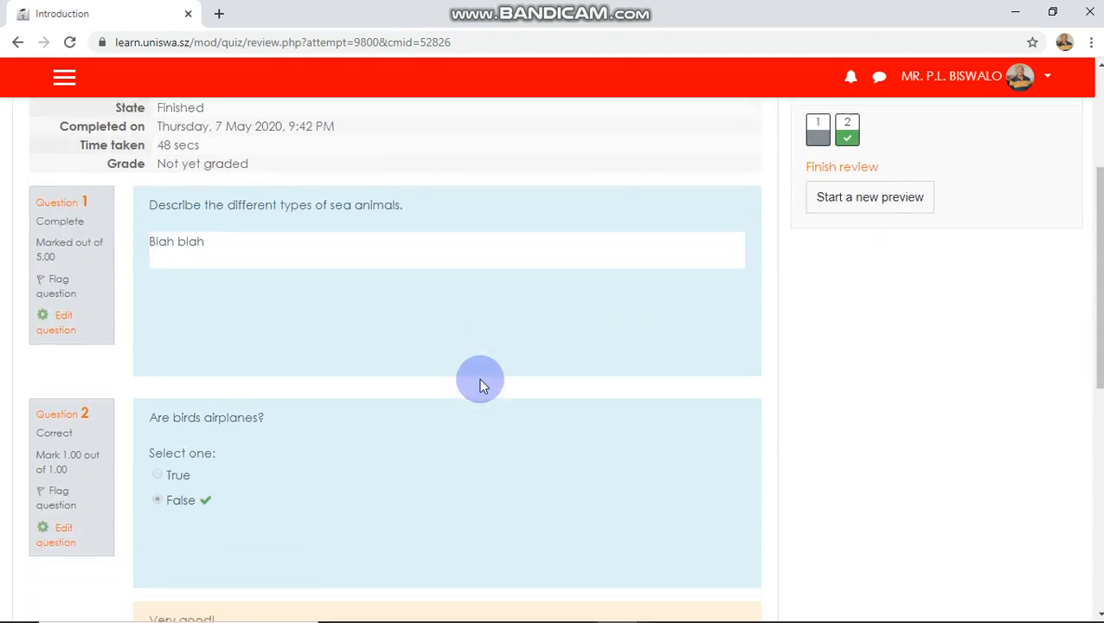
{"action": "scroll", "coordinate": [276, 303], "scroll_direction": "down", "scroll_amount": 1}
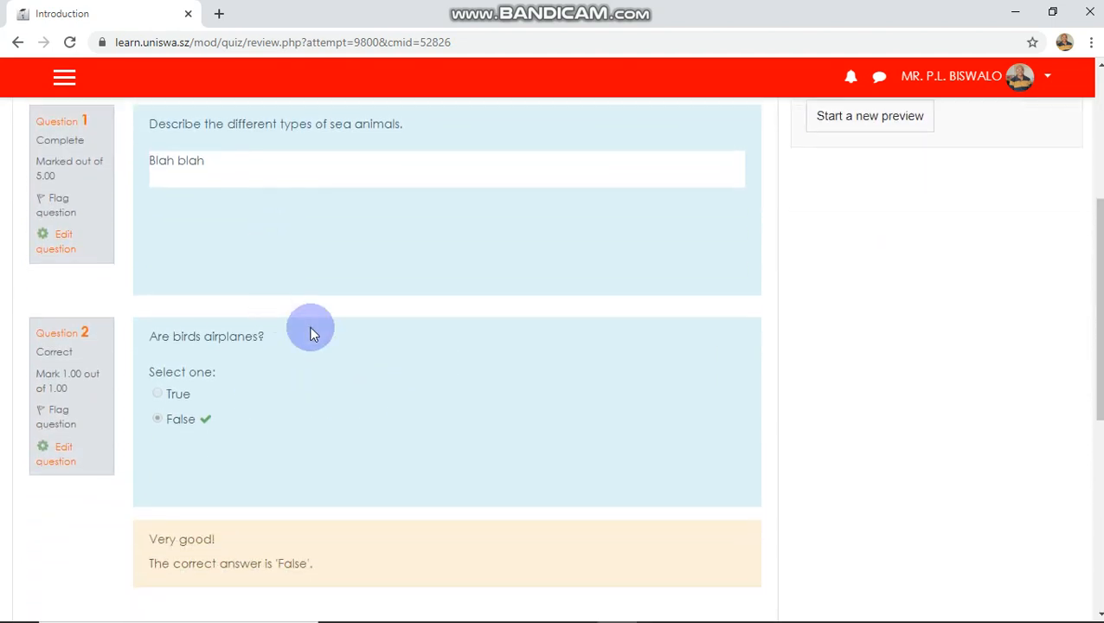
{"action": "scroll", "coordinate": [397, 389], "scroll_direction": "up", "scroll_amount": 2}
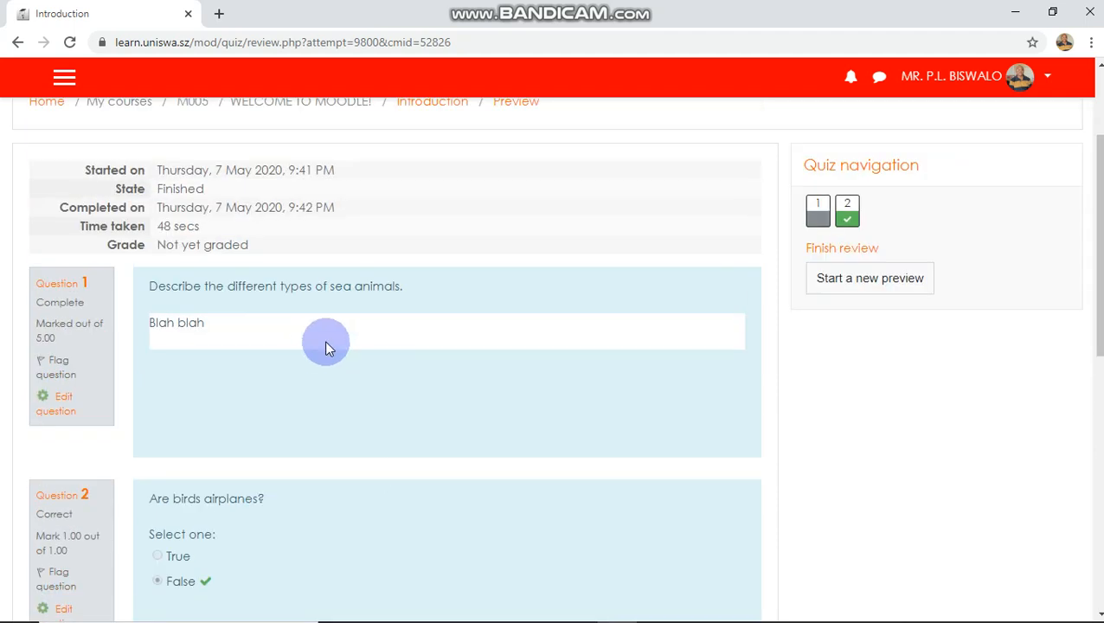
{"action": "scroll", "coordinate": [354, 360], "scroll_direction": "down", "scroll_amount": 3}
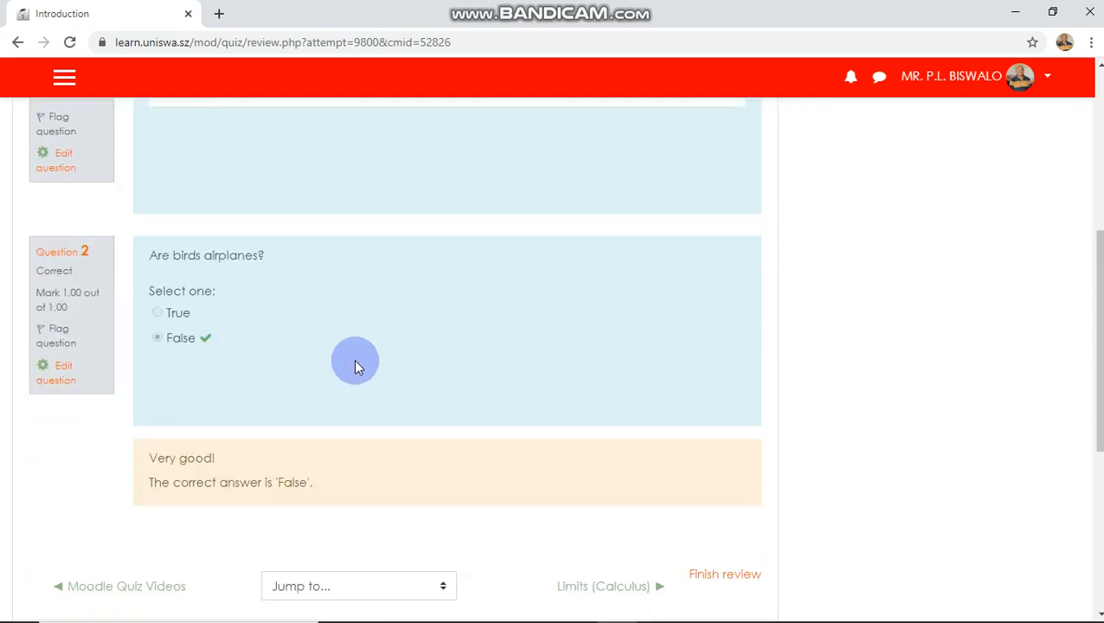
{"action": "scroll", "coordinate": [354, 359], "scroll_direction": "down", "scroll_amount": 1}
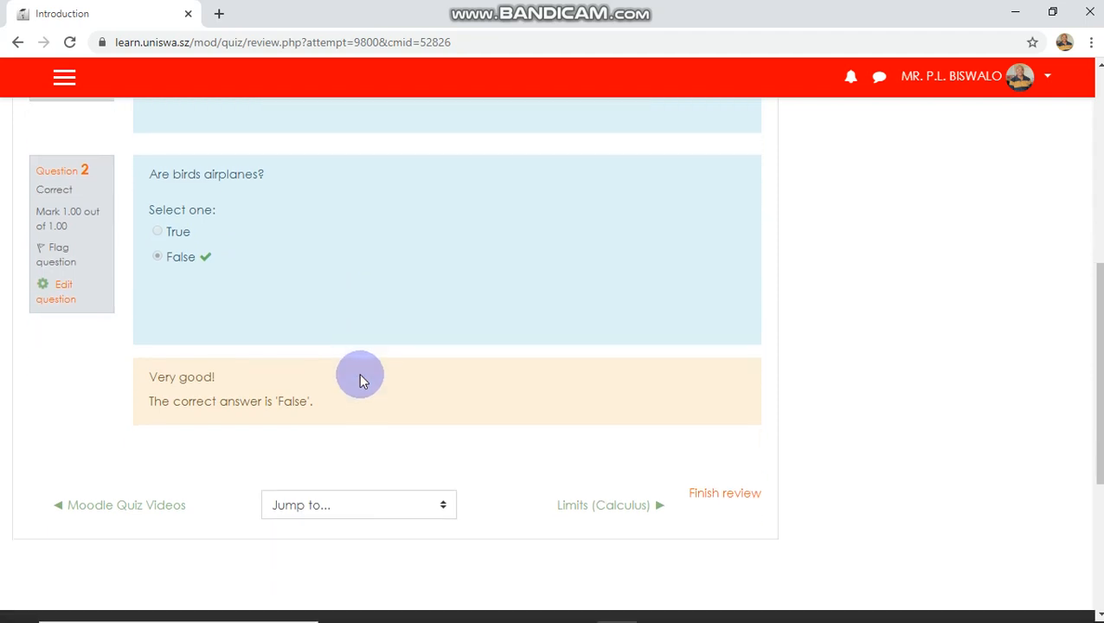